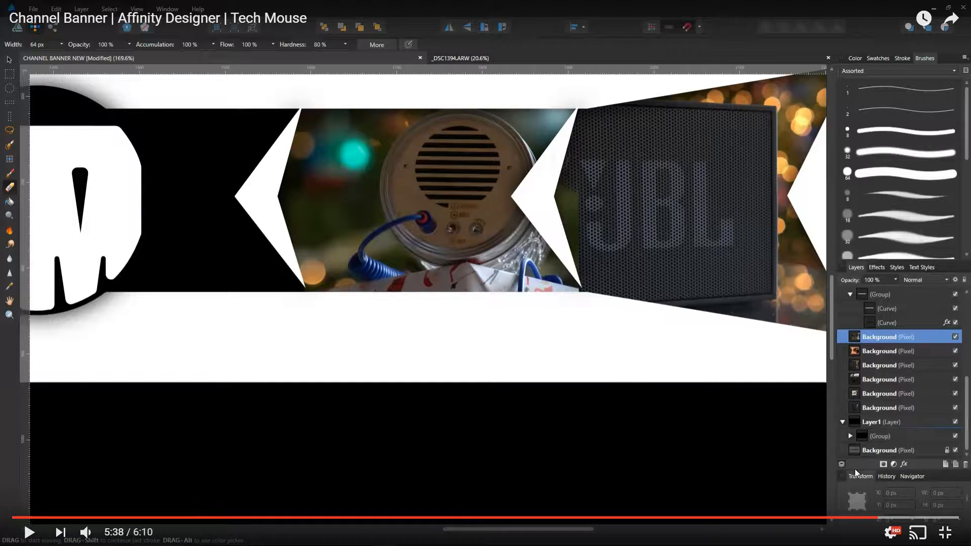
# - Play the Channel Banner example video through to its thumbnail end screen and switch to the VEGAS Pro project
pyautogui.click(672, 460)
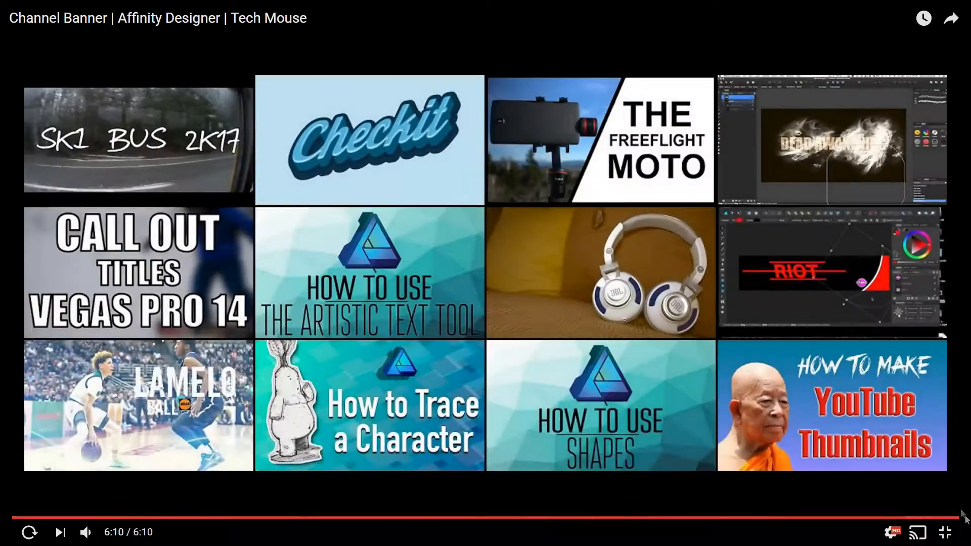
pyautogui.click(958, 538)
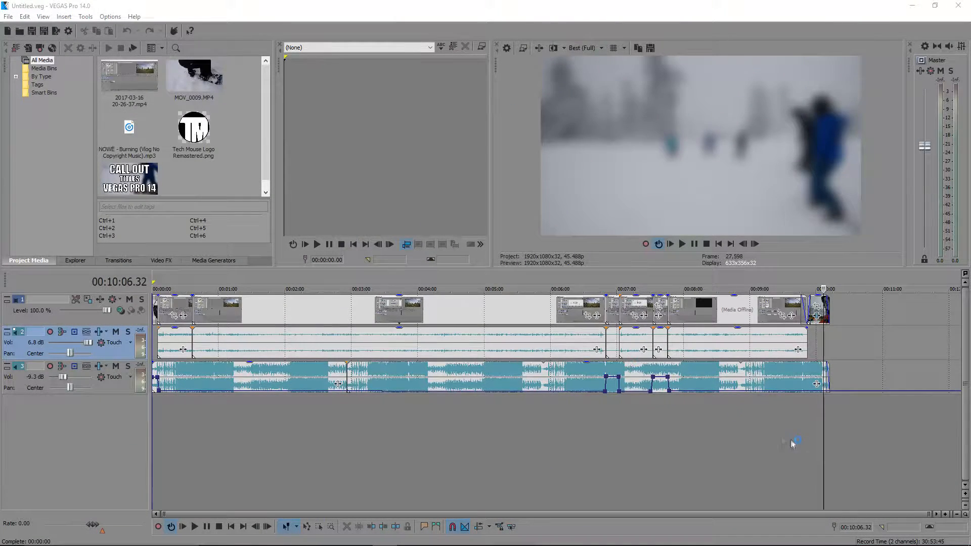
# - Play the project's ending from 09:45.32 to review the transition into the blurred snowboarding clip
pyautogui.click(797, 445)
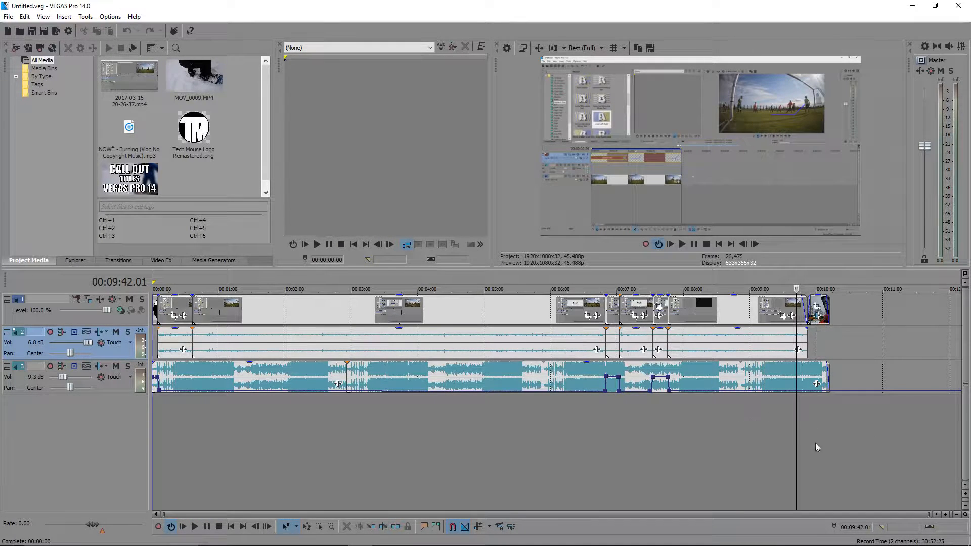
pyautogui.click(812, 415)
pyautogui.click(782, 418)
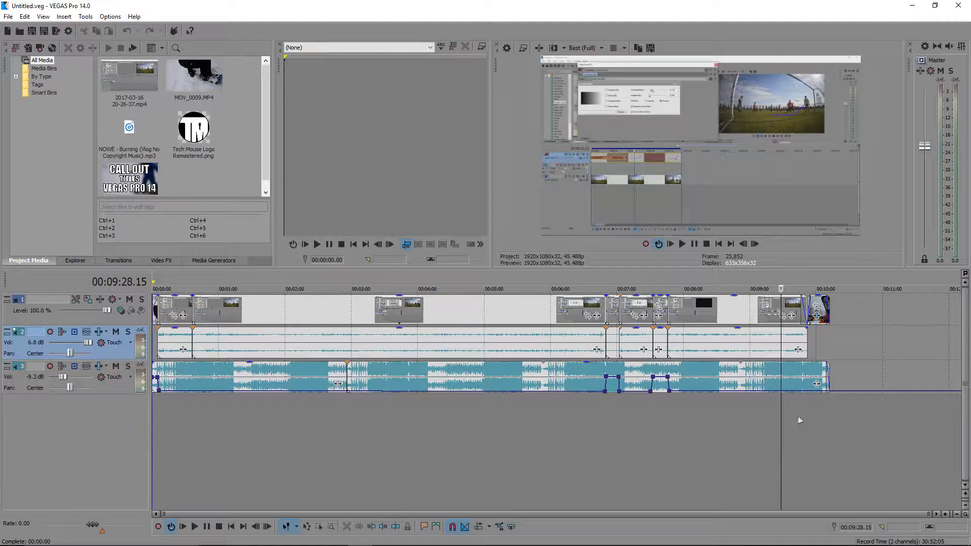
pyautogui.click(801, 419)
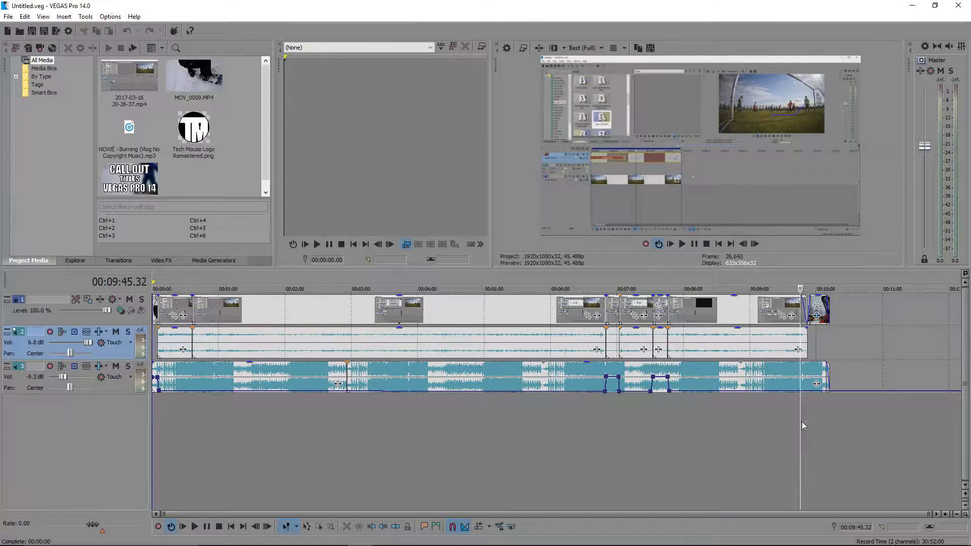
pyautogui.click(681, 246)
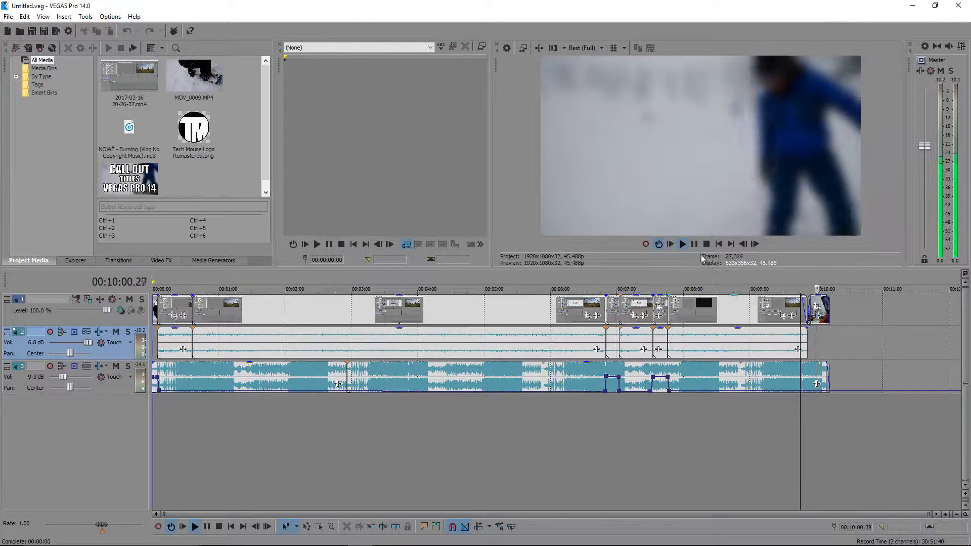
pyautogui.press('Return')
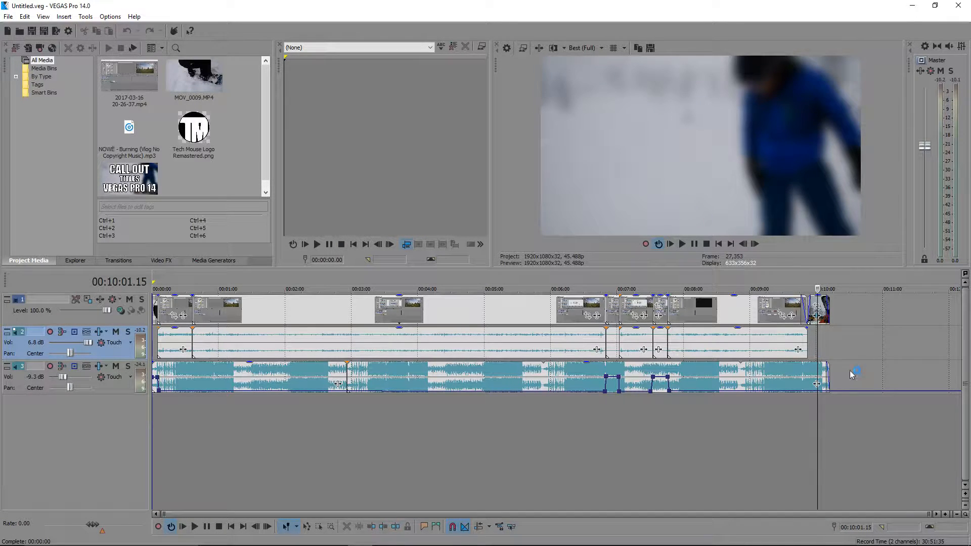
# - Replace the blurred closing clip with 09260003.MOV from the Skiing 2017 > 2-11-17 folder on drive E
pyautogui.click(821, 305)
pyautogui.press('Delete')
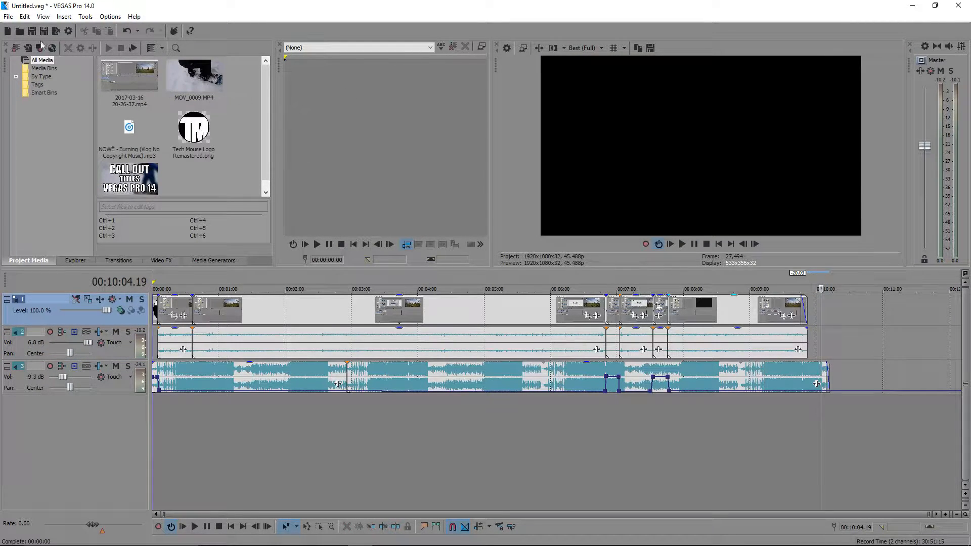
pyautogui.click(19, 31)
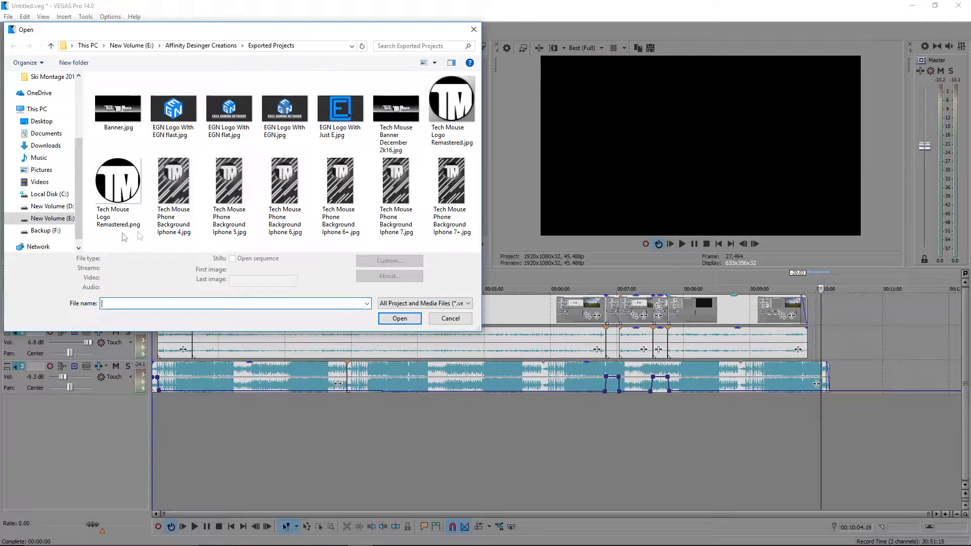
pyautogui.click(48, 219)
pyautogui.scroll(-3, 202, 199)
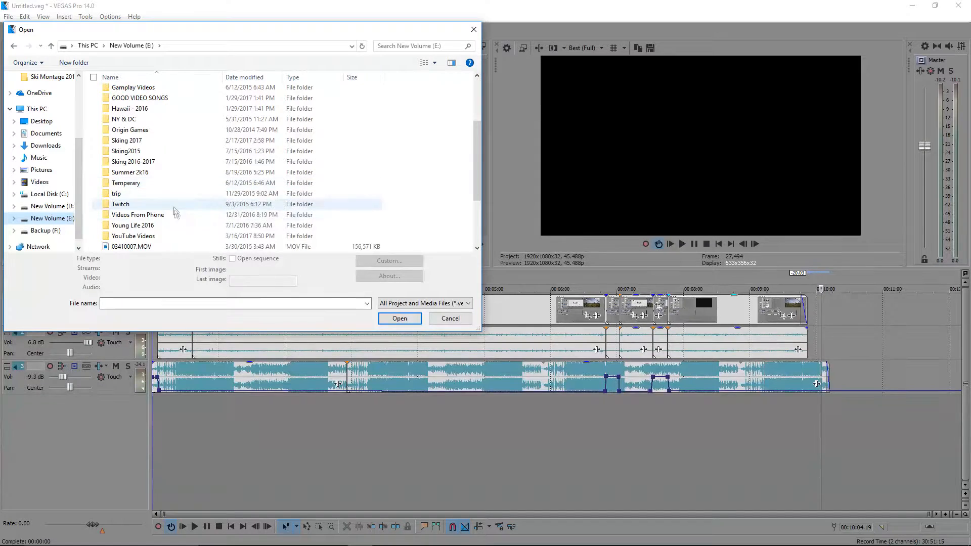
pyautogui.click(163, 238)
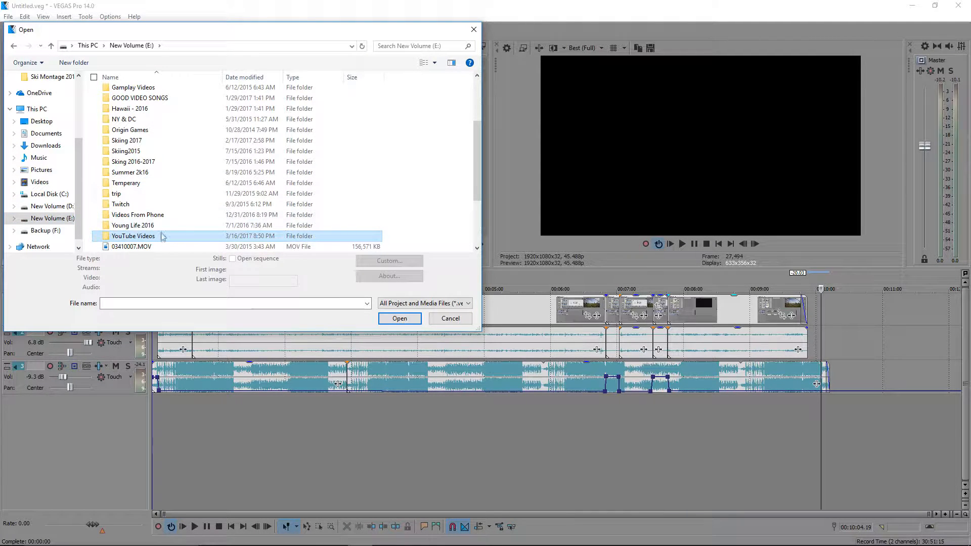
pyautogui.doubleClick(152, 140)
pyautogui.doubleClick(147, 92)
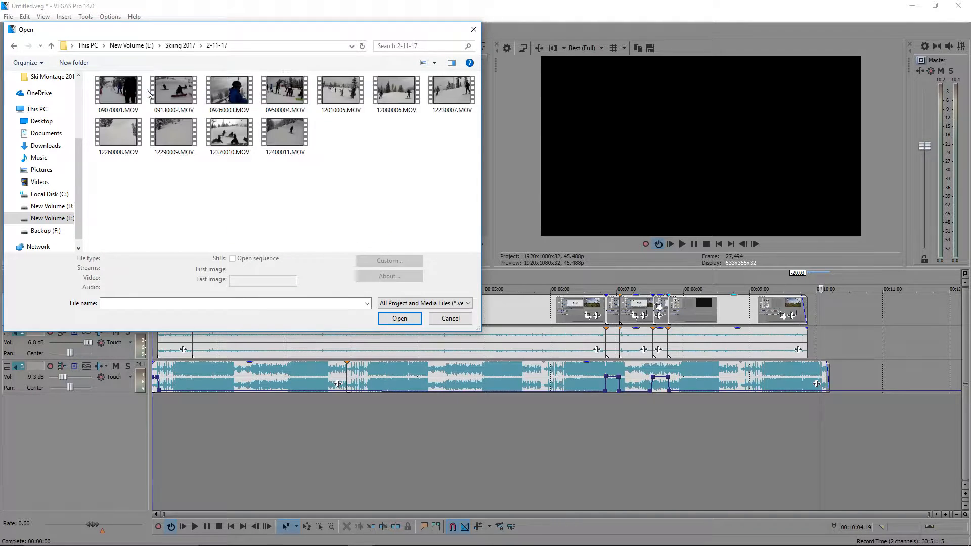
pyautogui.click(231, 105)
pyautogui.click(395, 325)
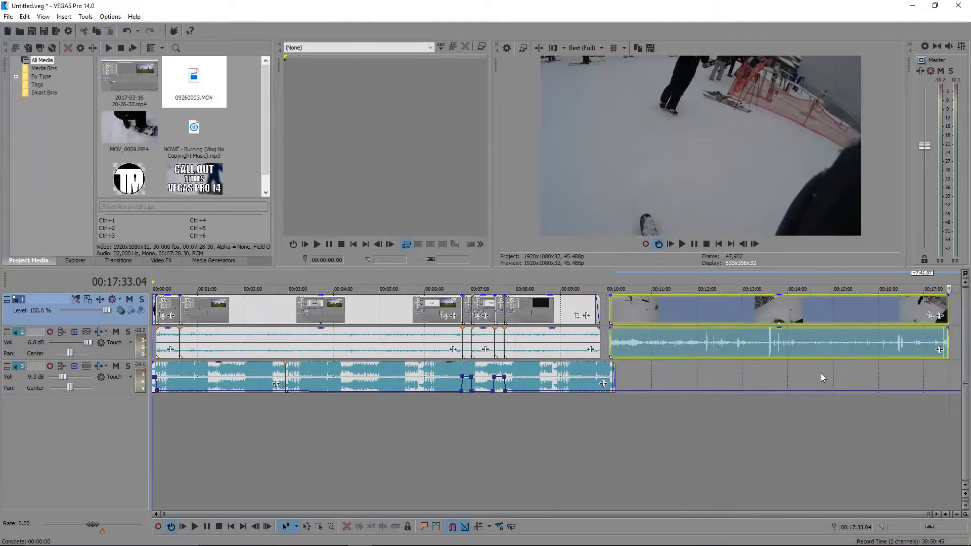
# - Ungroup the audio of the new ski clip from its video and delete the audio
pyautogui.moveTo(747, 304); pyautogui.dragTo(768, 307)
pyautogui.click(765, 346)
pyautogui.click(801, 310)
pyautogui.click(781, 342)
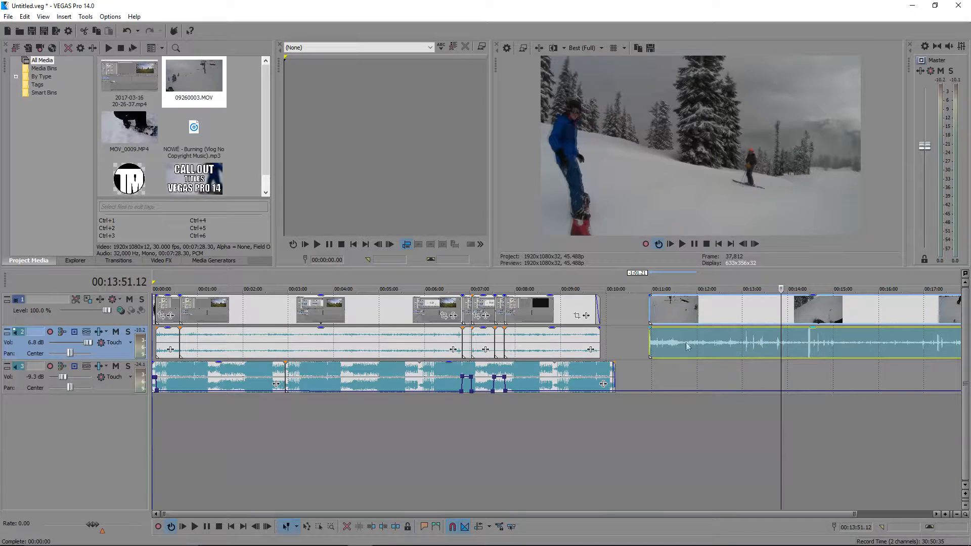
pyautogui.rightClick(714, 352)
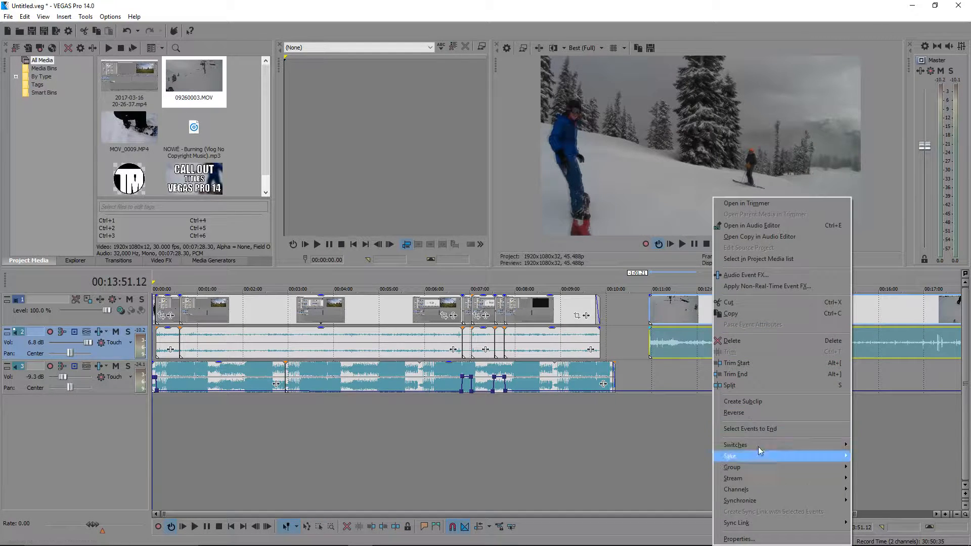
pyautogui.moveTo(760, 467)
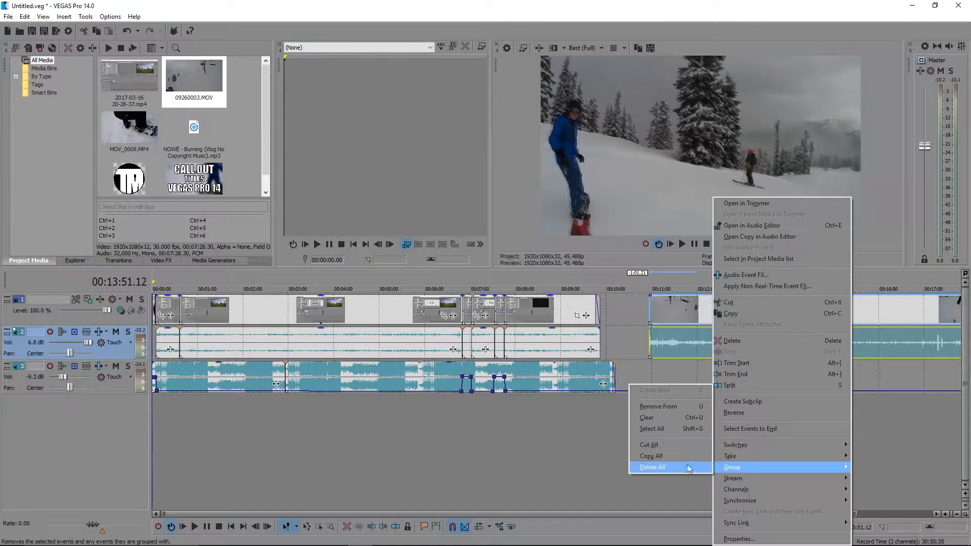
pyautogui.click(667, 406)
pyautogui.click(679, 336)
pyautogui.click(692, 346)
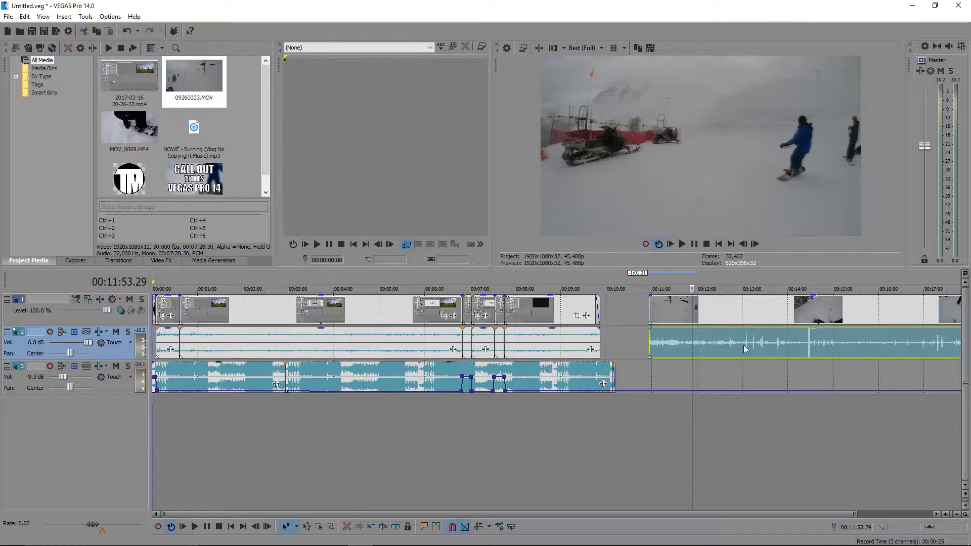
pyautogui.press('Delete')
# - Move the ski clip's video up to the end of the tutorial footage on the video track
pyautogui.moveTo(747, 314); pyautogui.dragTo(657, 338)
pyautogui.click(641, 344)
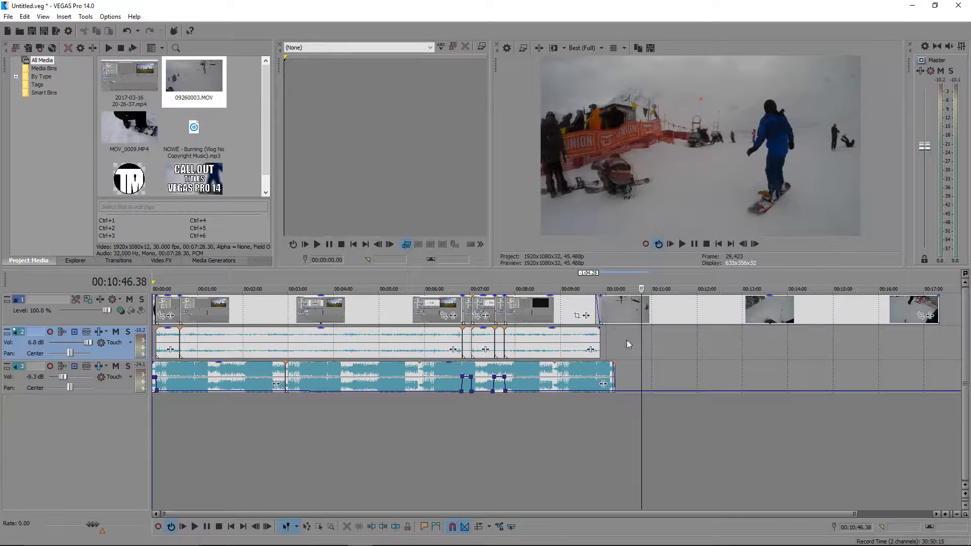
# - Skim through the ski clip at several points to review its footage
pyautogui.click(702, 337)
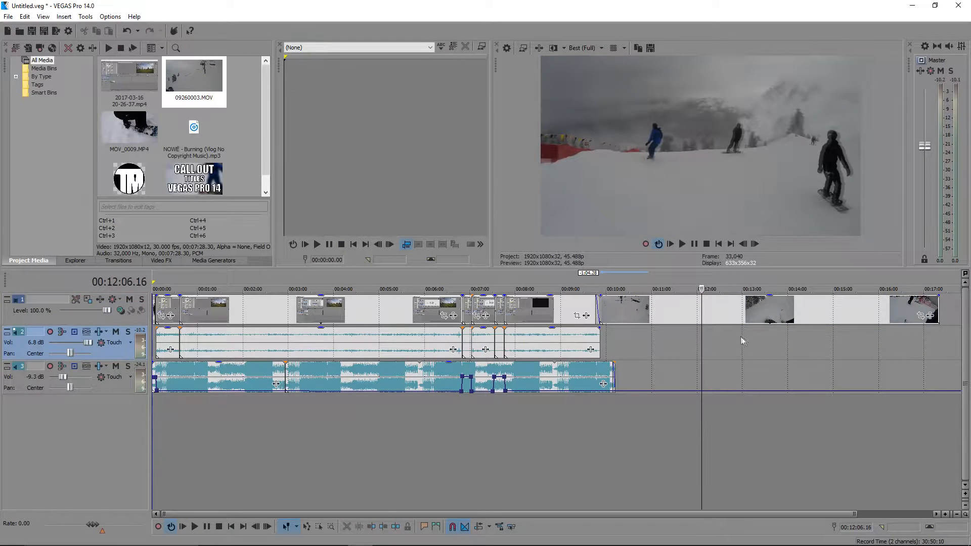
pyautogui.press('space')
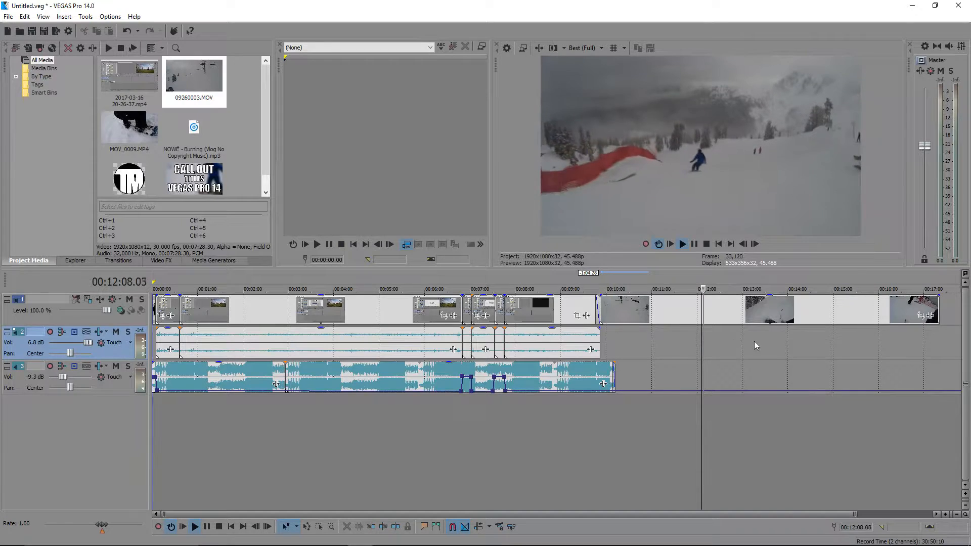
pyautogui.click(800, 342)
pyautogui.click(860, 351)
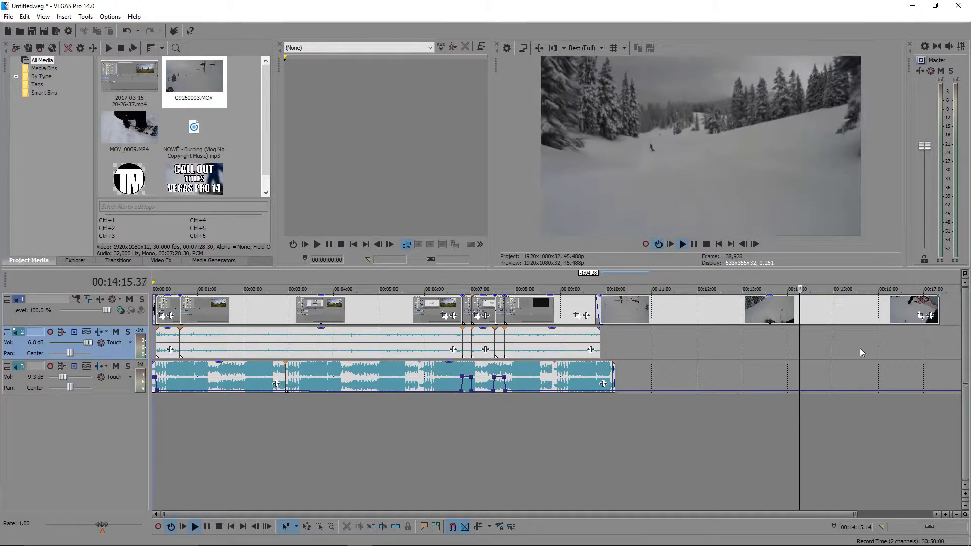
pyautogui.click(895, 342)
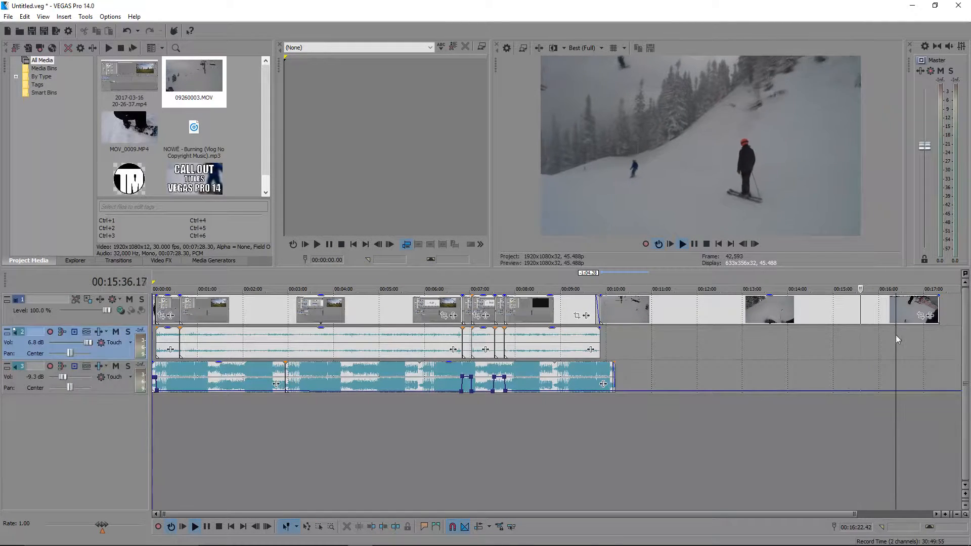
pyautogui.click(629, 337)
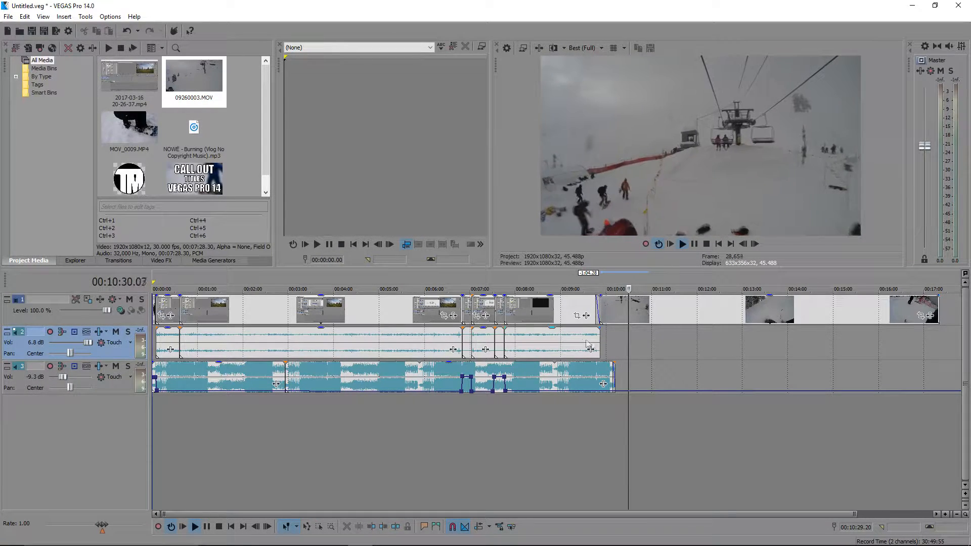
# - Play the start of the ski clip from 09:51.43 and mute the music track
pyautogui.click(603, 338)
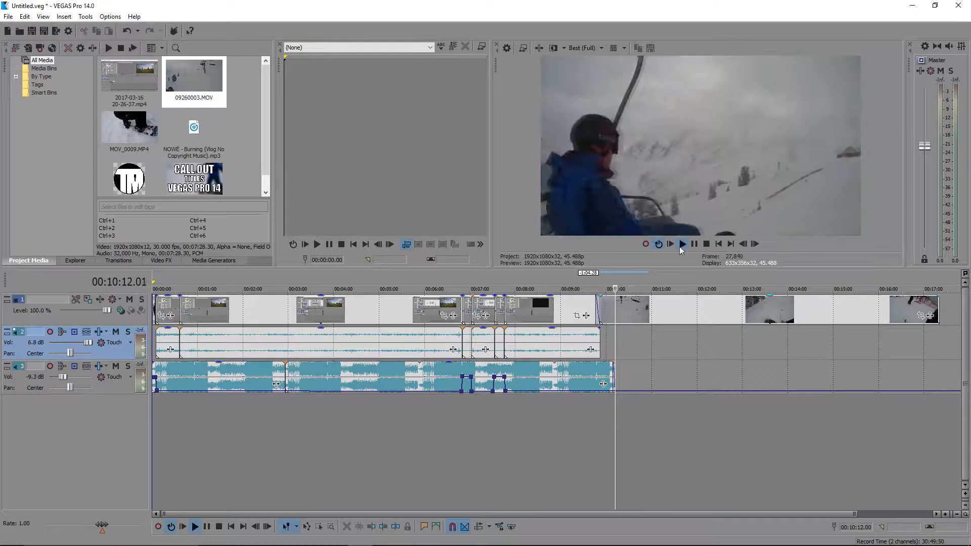
pyautogui.click(606, 338)
pyautogui.click(601, 337)
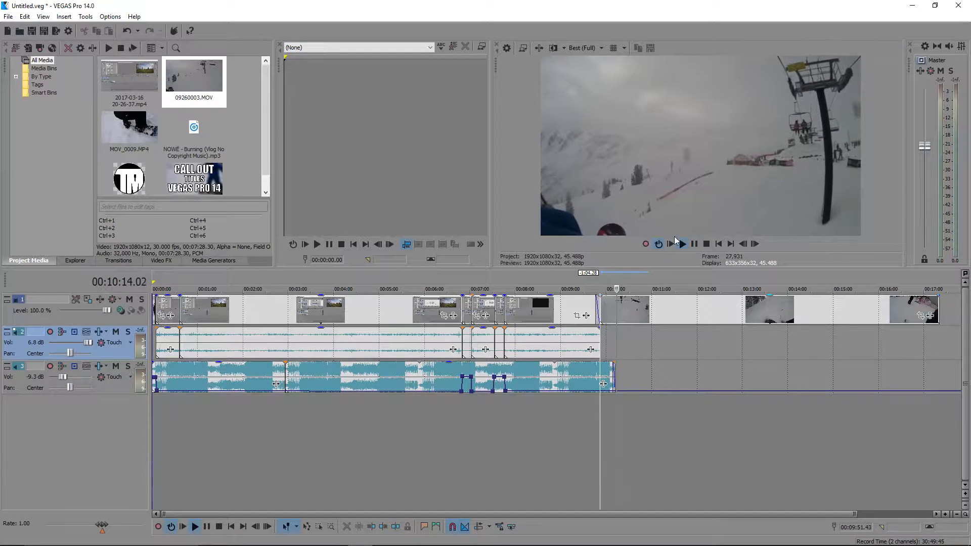
pyautogui.click(682, 244)
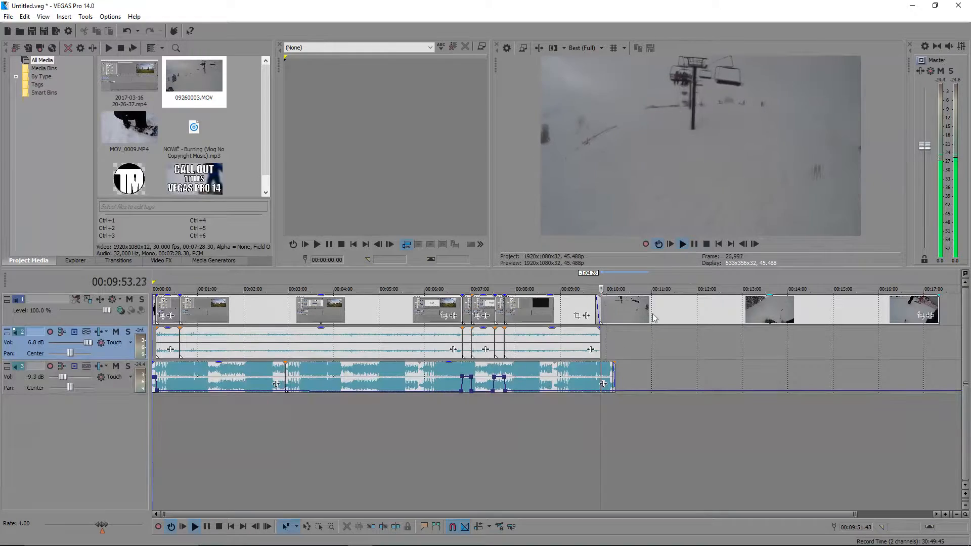
pyautogui.press('z')
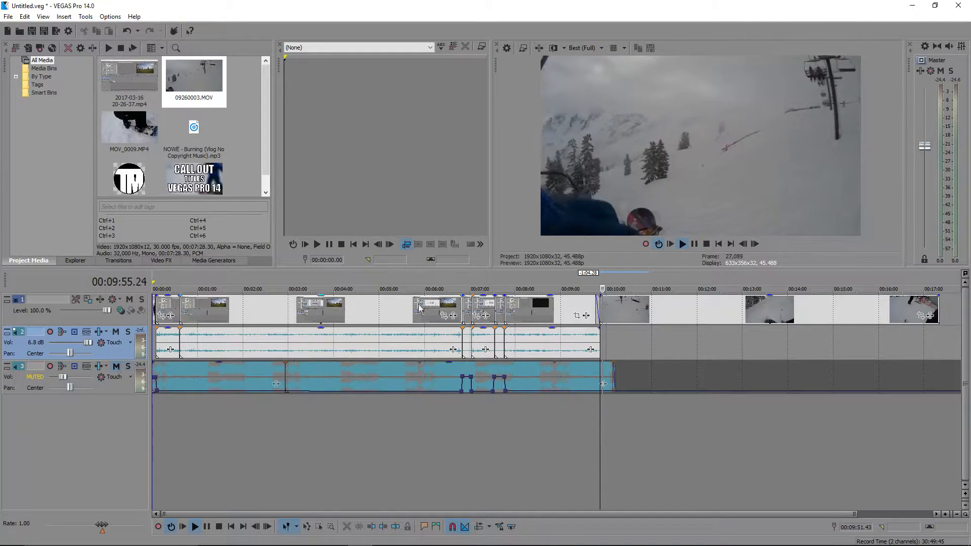
pyautogui.press('Return')
# - Align the start of the ski clip exactly with the end of the tutorial footage
pyautogui.scroll(8, 531, 334)
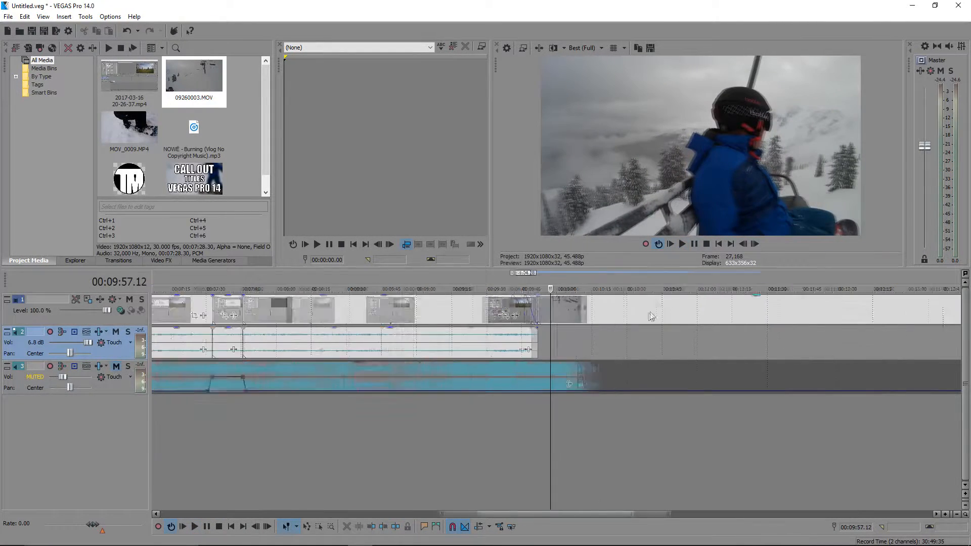
pyautogui.moveTo(455, 312)
pyautogui.mouseDown()
pyautogui.moveTo(526, 314)
pyautogui.moveTo(461, 314)
pyautogui.mouseUp()
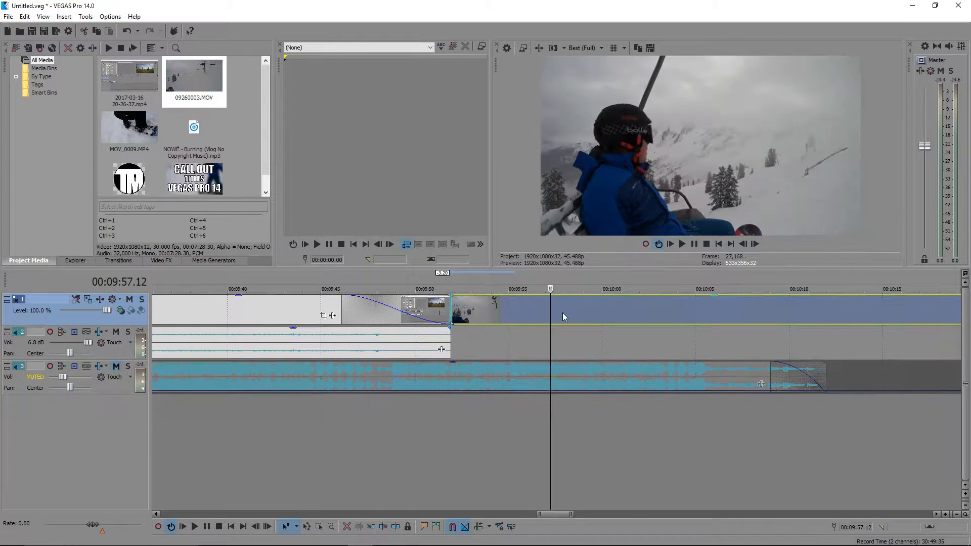
# - Examine the end of the music at 10:12.00 and the join between the tutorial footage and the ski clip at 09:51.43
pyautogui.click(829, 346)
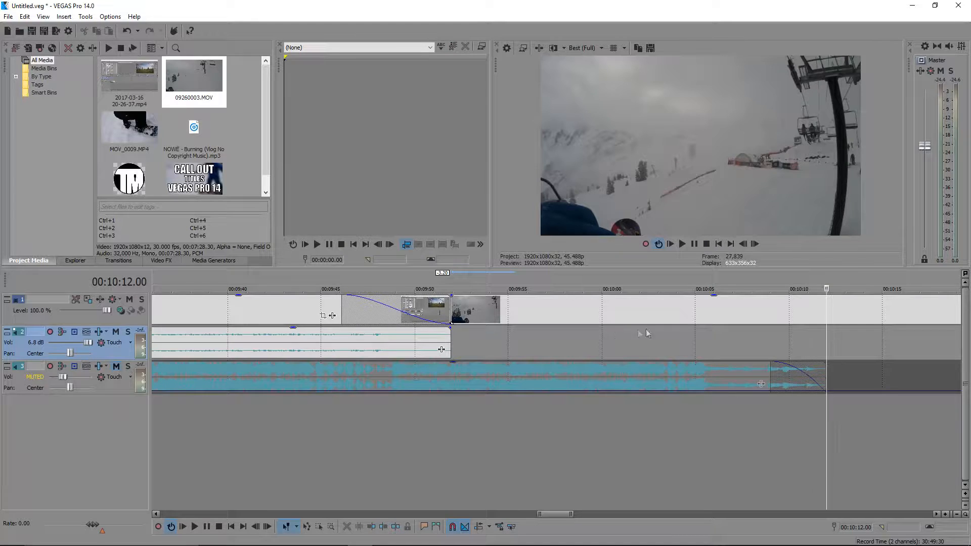
pyautogui.scroll(2, 429, 306)
pyautogui.scroll(-6, 541, 356)
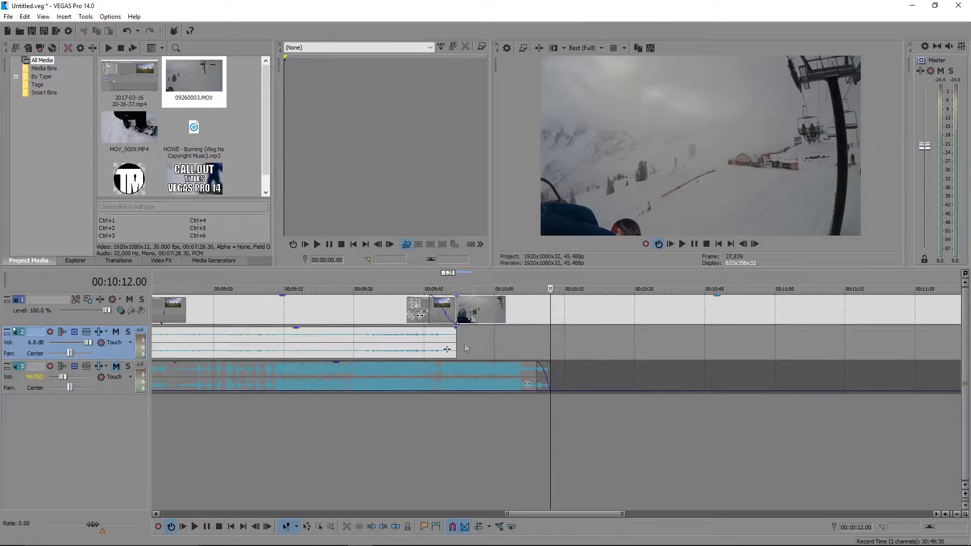
pyautogui.scroll(-2, 455, 390)
pyautogui.scroll(-2, 524, 387)
pyautogui.click(513, 443)
pyautogui.click(512, 338)
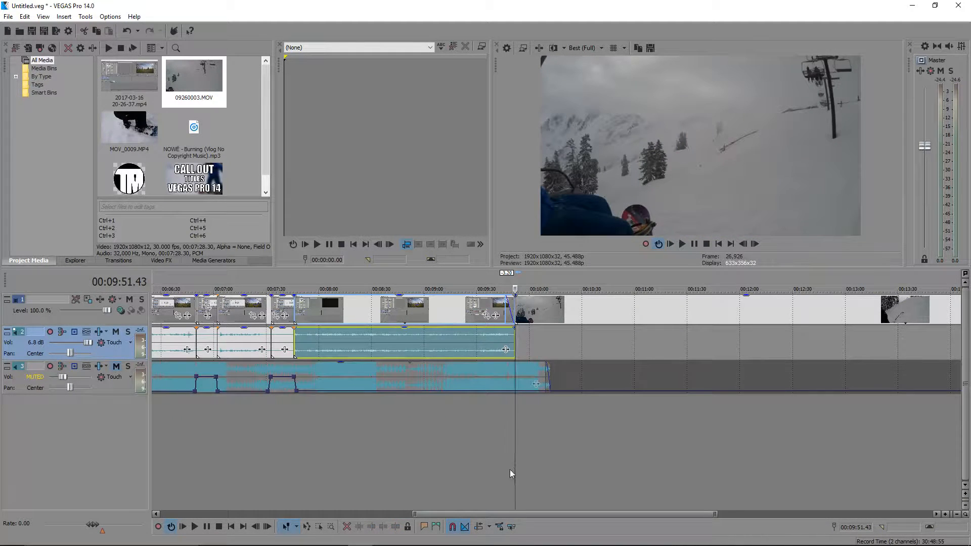
pyautogui.scroll(6, 516, 318)
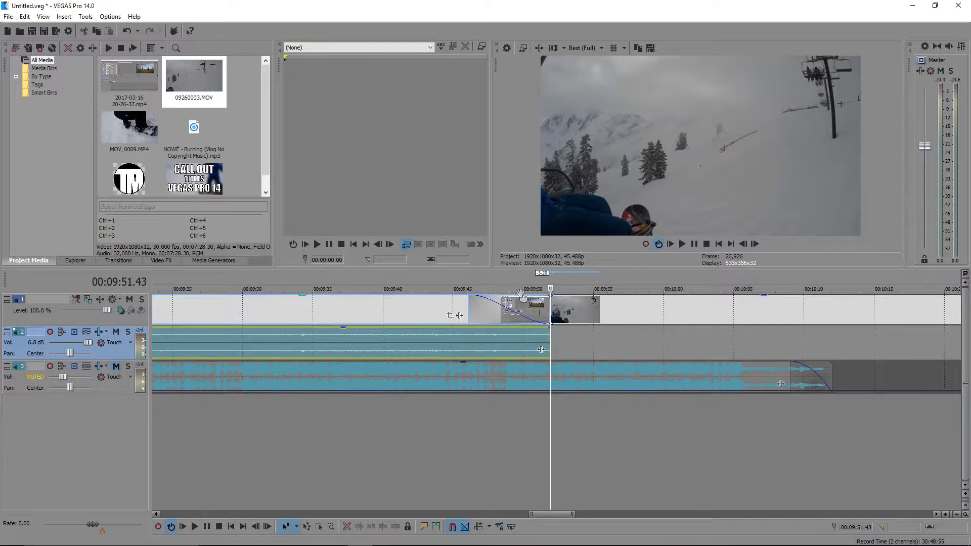
pyautogui.scroll(4, 531, 309)
pyautogui.scroll(1, 560, 315)
pyautogui.scroll(5, 560, 306)
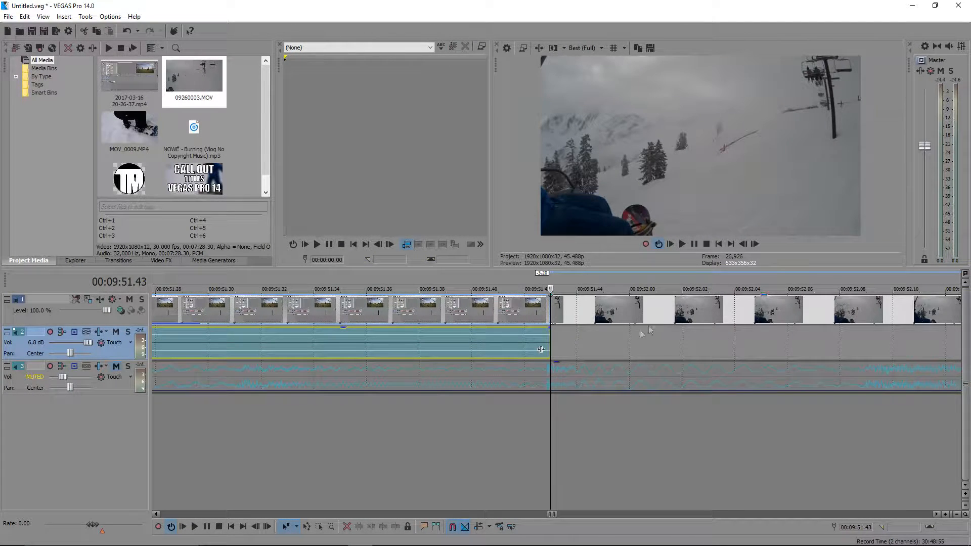
pyautogui.click(624, 342)
pyautogui.scroll(-5, 626, 343)
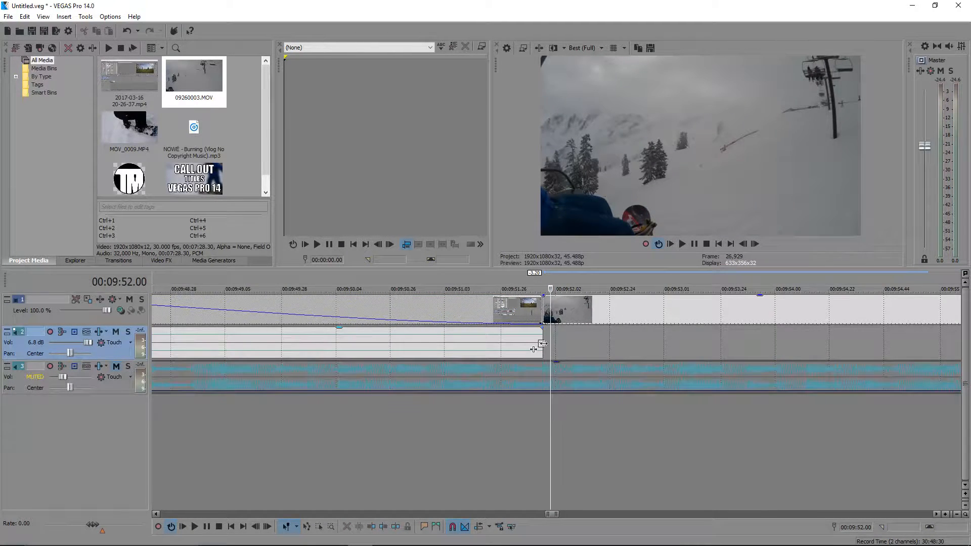
# - Trim the end of the ski clip to the end of the music at 10:12.00
pyautogui.scroll(-3, 550, 344)
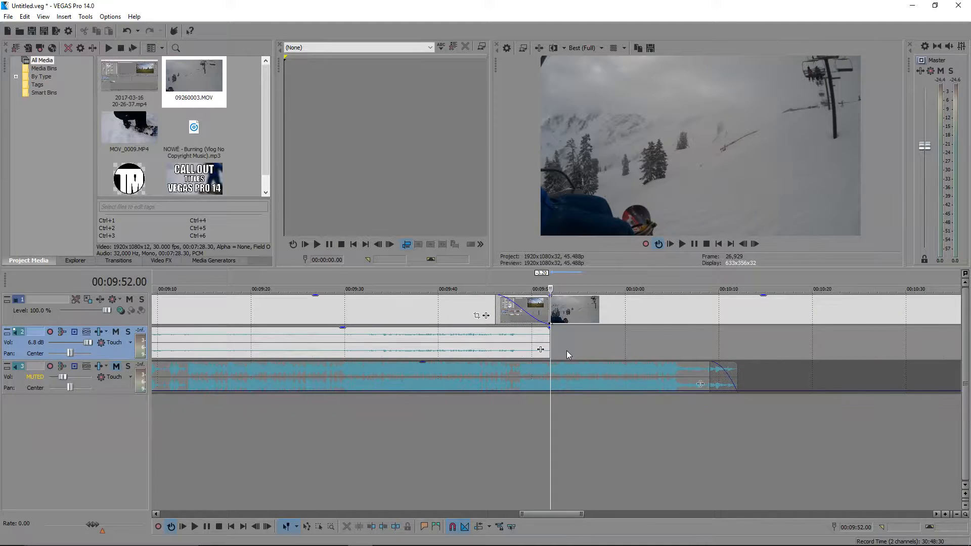
pyautogui.scroll(2, 566, 351)
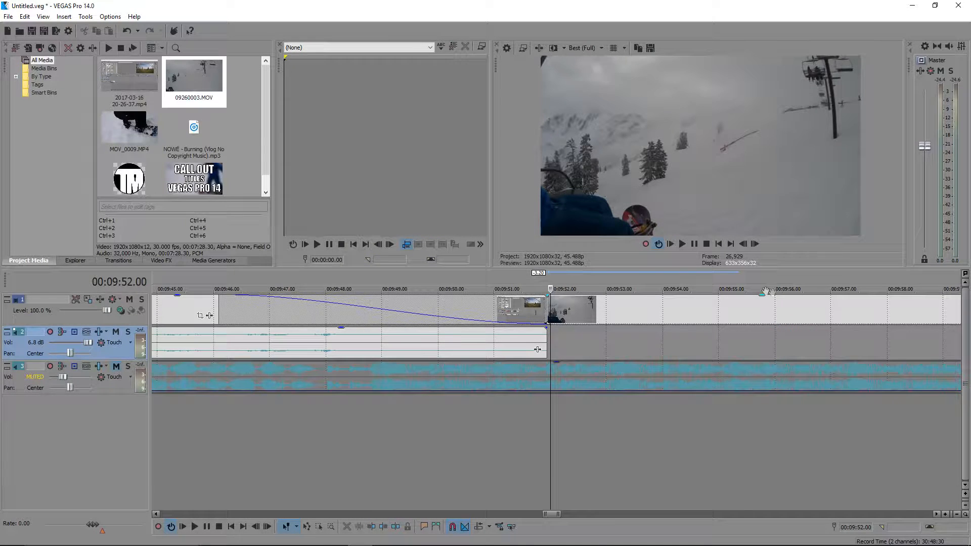
pyautogui.moveTo(550, 514); pyautogui.dragTo(554, 513)
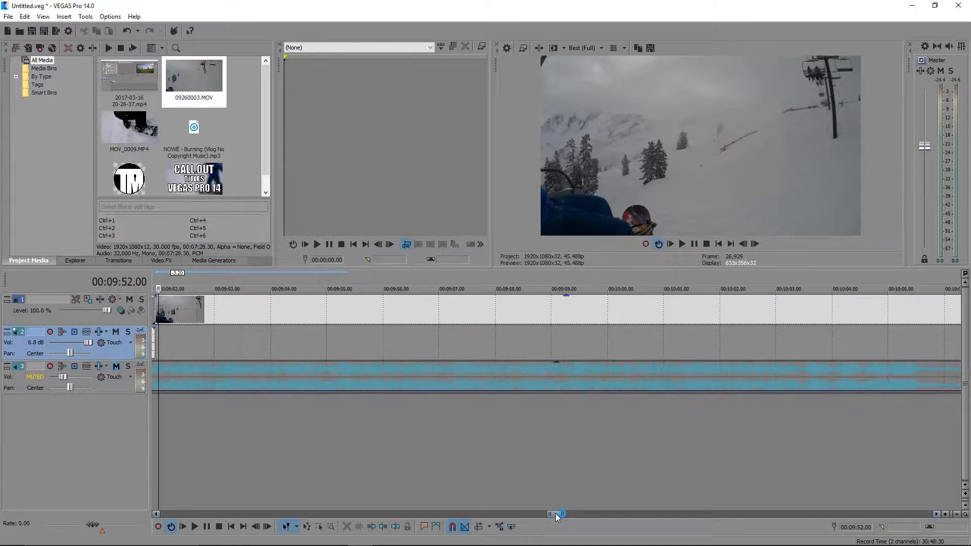
pyautogui.scroll(-5, 722, 386)
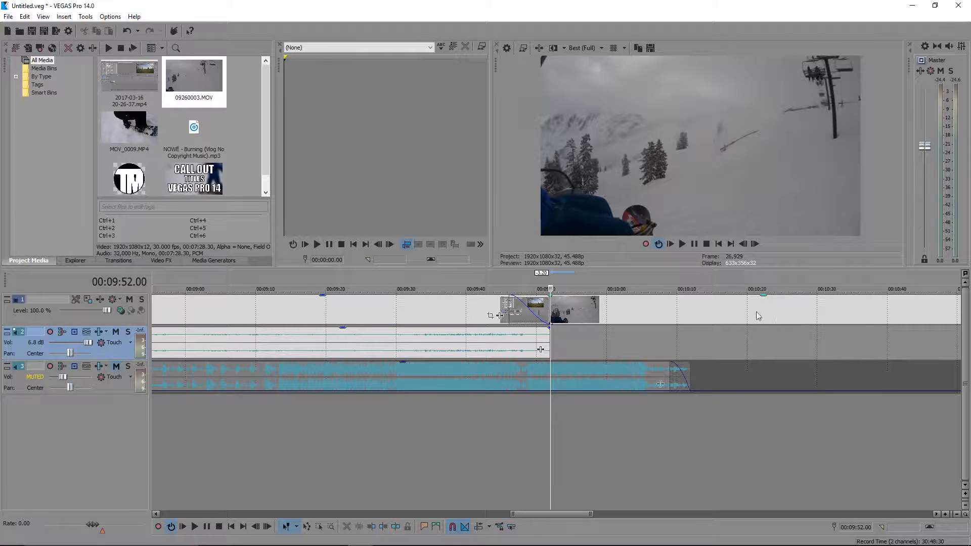
pyautogui.click(690, 321)
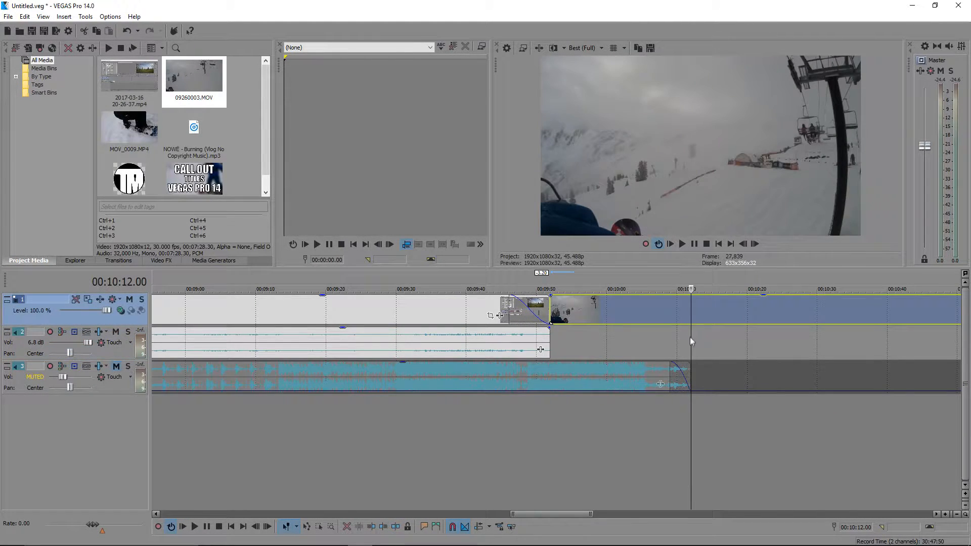
pyautogui.scroll(3, 688, 349)
pyautogui.scroll(2, 632, 364)
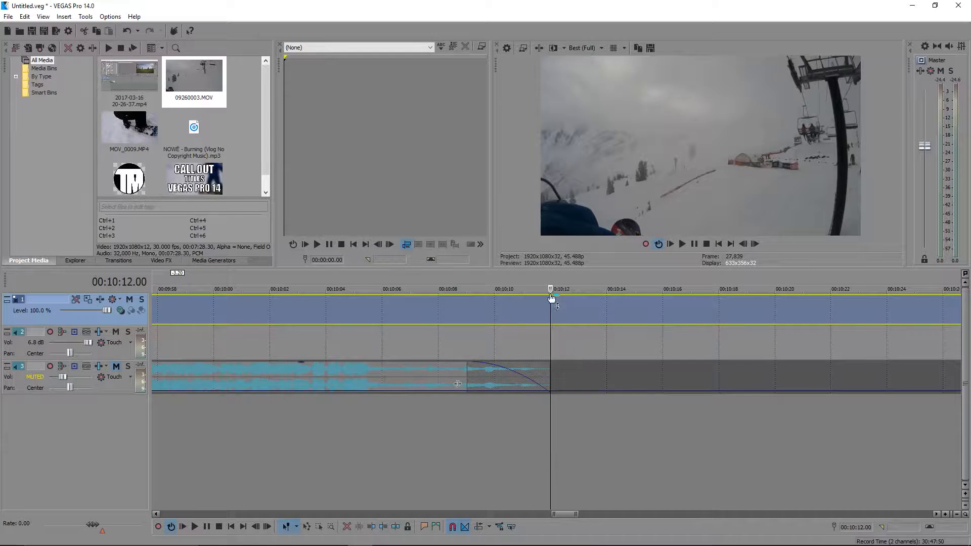
pyautogui.scroll(-4, 551, 354)
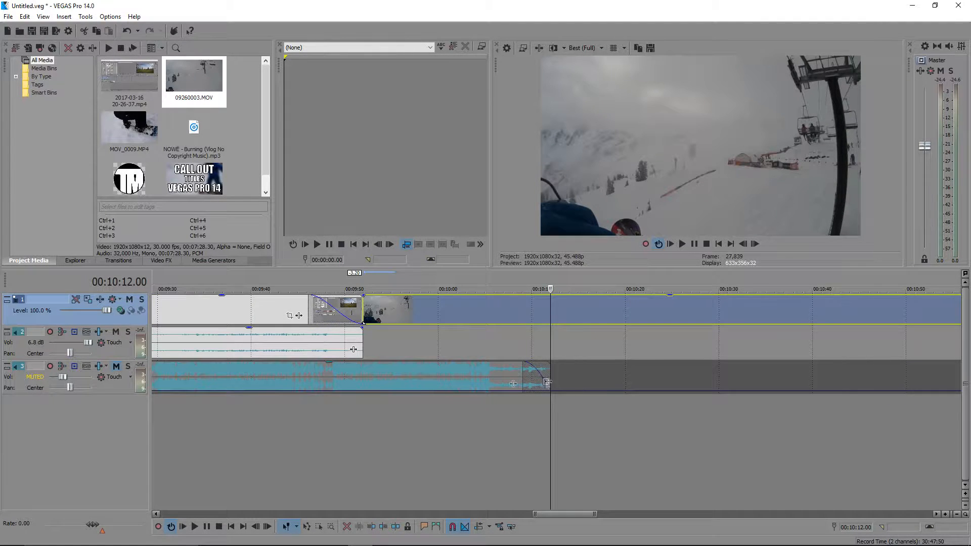
pyautogui.scroll(-5, 639, 369)
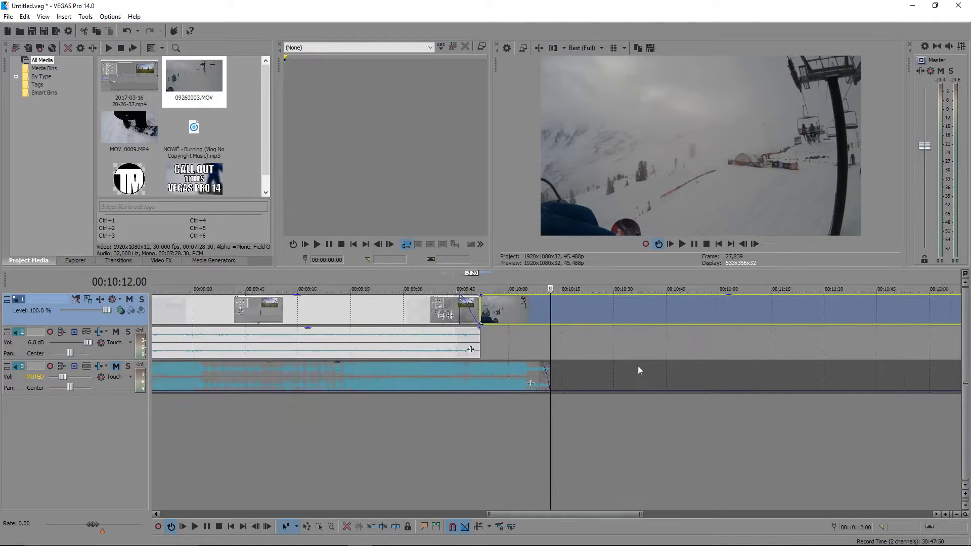
pyautogui.moveTo(859, 305); pyautogui.dragTo(569, 305)
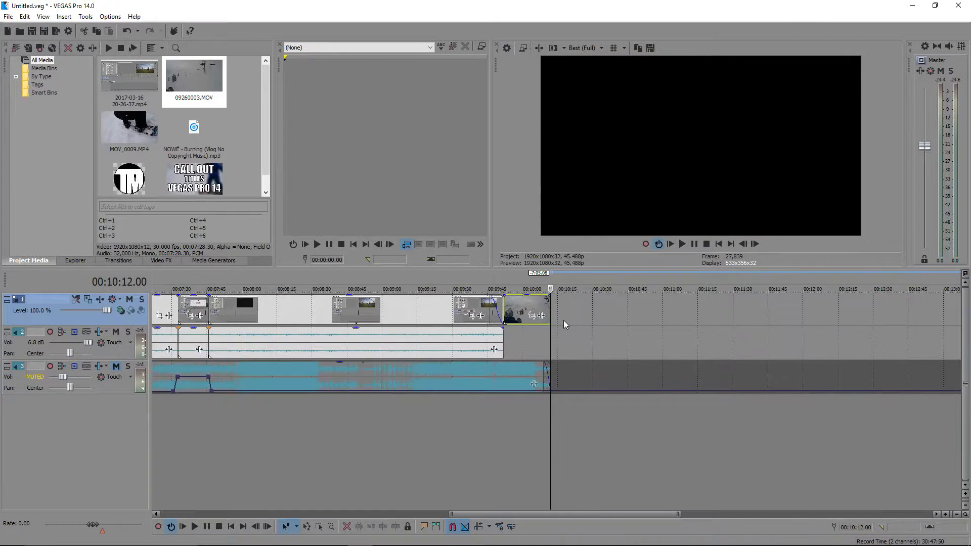
# - Mute the tutorial audio track, unmute the music track and play the transition into the ski clip from 09:47.02
pyautogui.scroll(5, 567, 320)
pyautogui.click(450, 414)
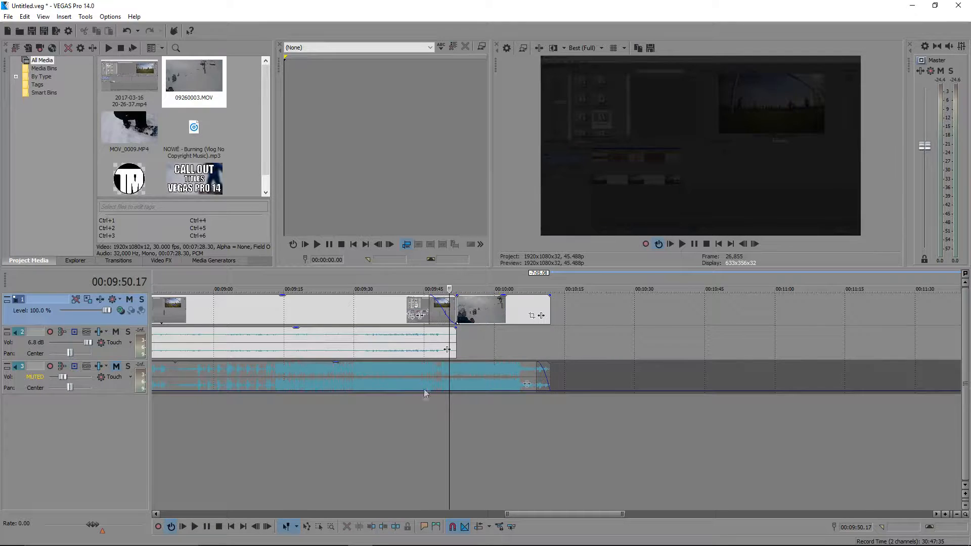
pyautogui.click(434, 405)
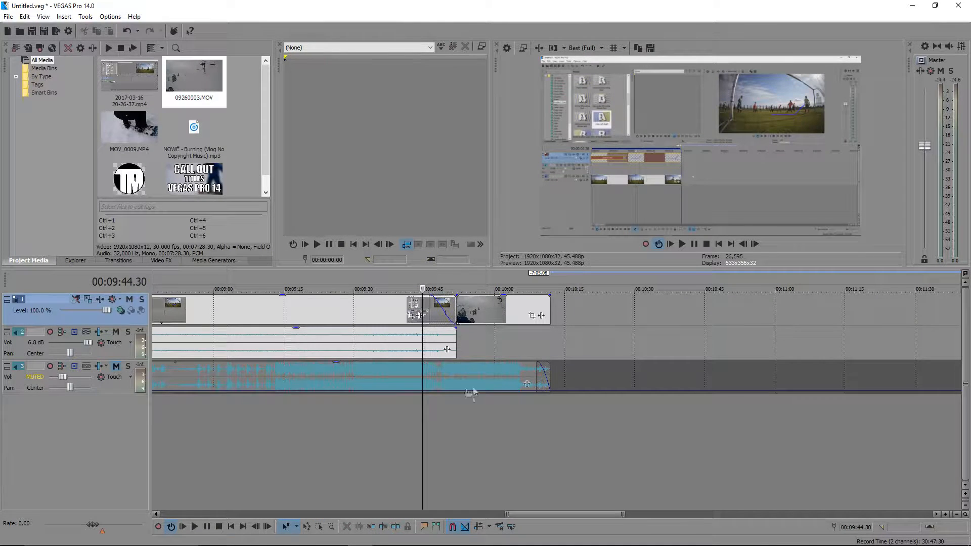
pyautogui.click(433, 405)
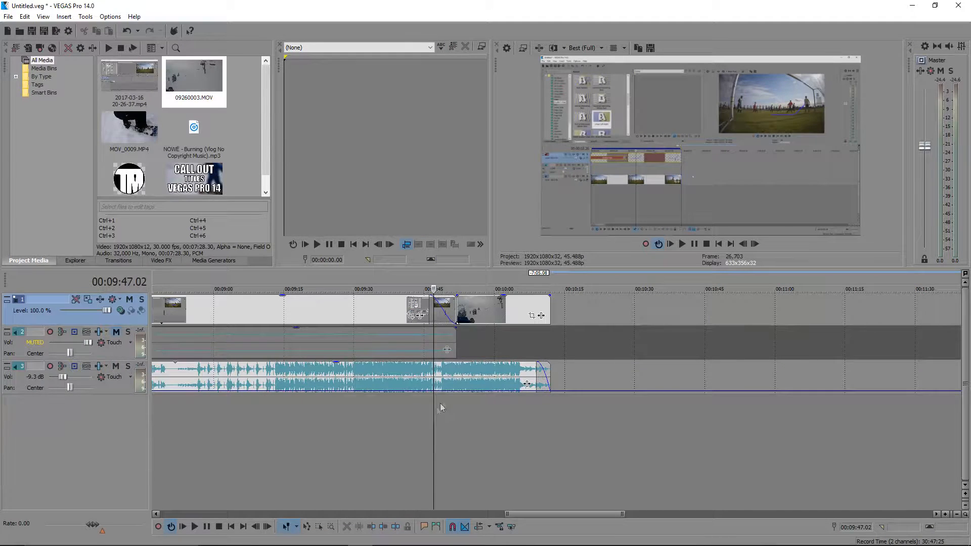
pyautogui.click(682, 244)
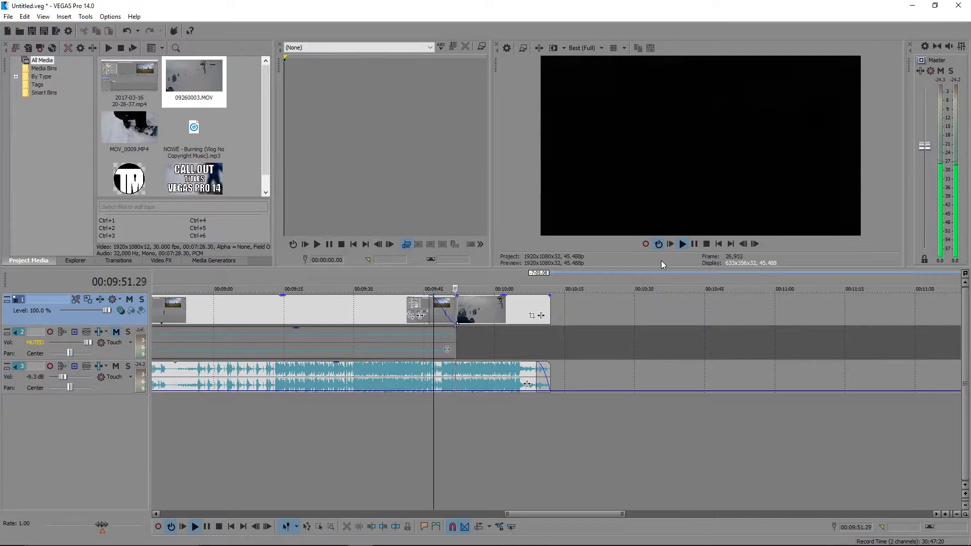
pyautogui.click(694, 244)
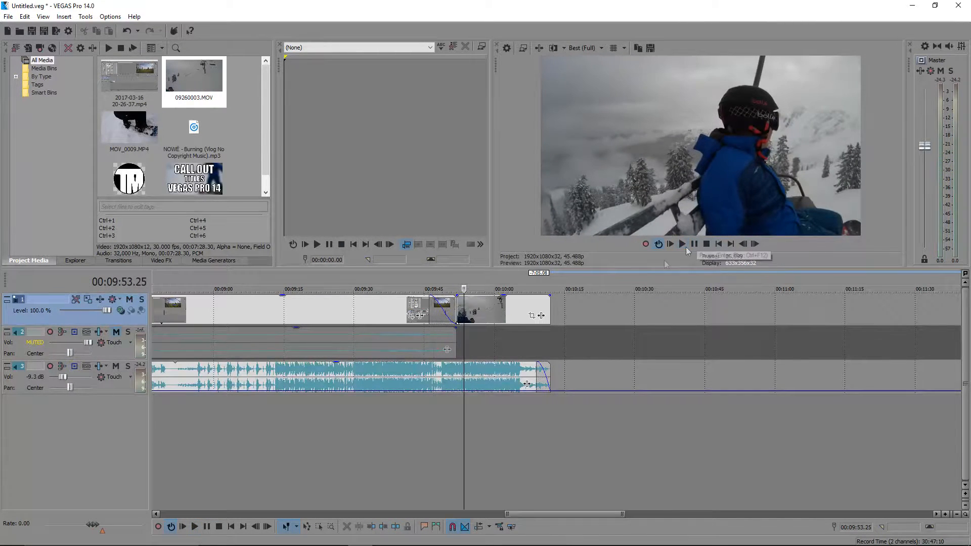
# - Replay the cut from the tutorial footage into the ski clip from about 09:50
pyautogui.click(455, 408)
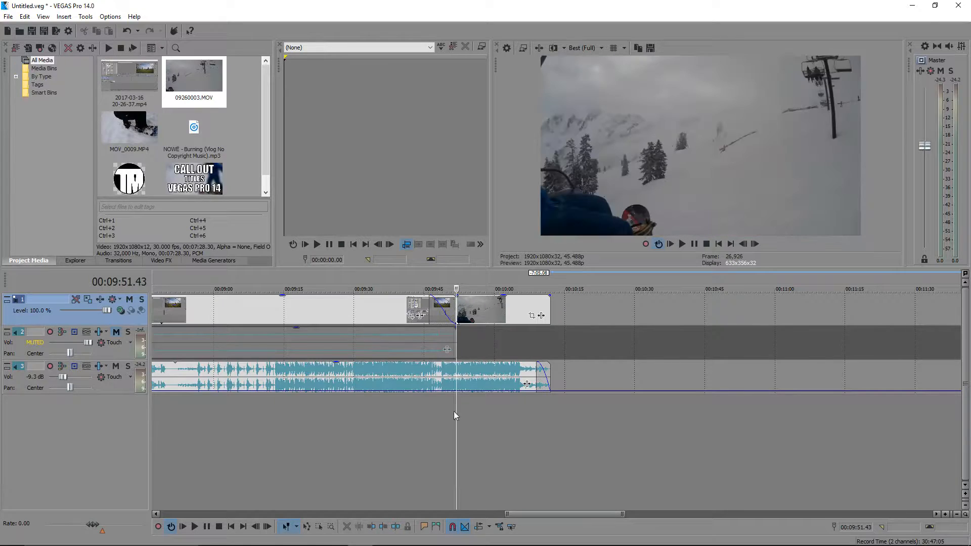
pyautogui.click(449, 428)
pyautogui.click(686, 244)
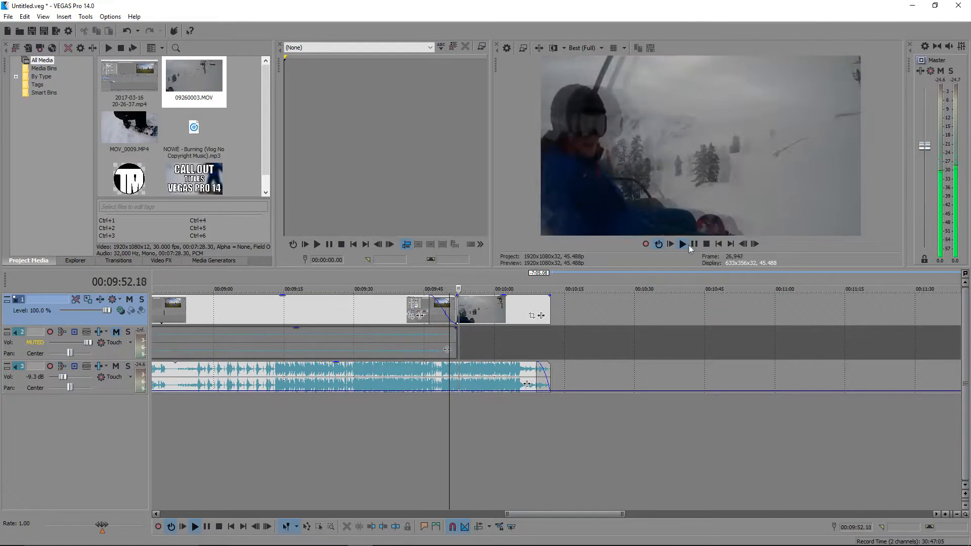
pyautogui.click(694, 244)
pyautogui.scroll(5, 544, 329)
pyautogui.scroll(2, 544, 330)
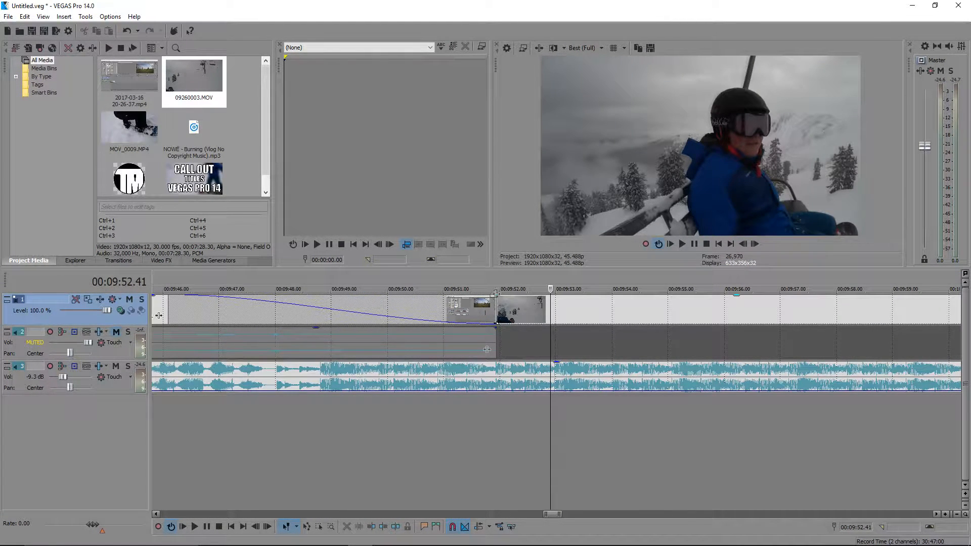
pyautogui.click(491, 303)
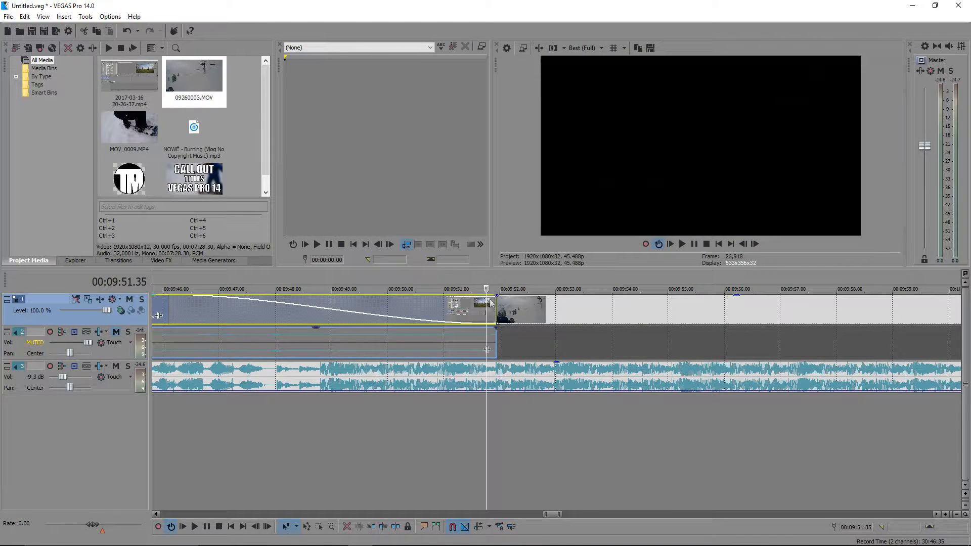
pyautogui.moveTo(495, 306); pyautogui.dragTo(479, 302)
pyautogui.hotkey('ctrl', 'z')
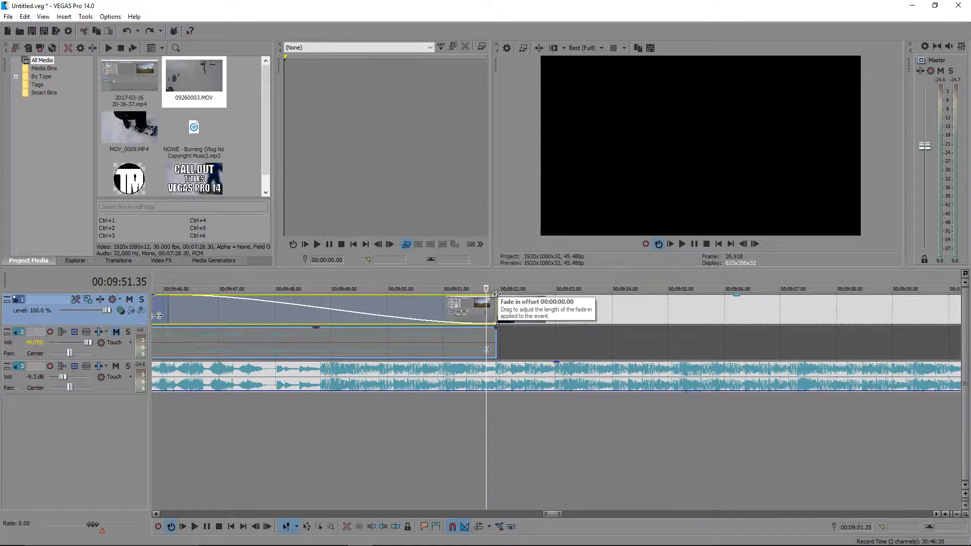
# - Add a fade-in of about 3 seconds to the start of the ski clip and play the transition from 09:49.39
pyautogui.moveTo(496, 294)
pyautogui.mouseDown()
pyautogui.moveTo(804, 296)
pyautogui.moveTo(666, 318)
pyautogui.mouseUp()
pyautogui.scroll(-3, 673, 351)
pyautogui.click(540, 435)
pyautogui.click(516, 438)
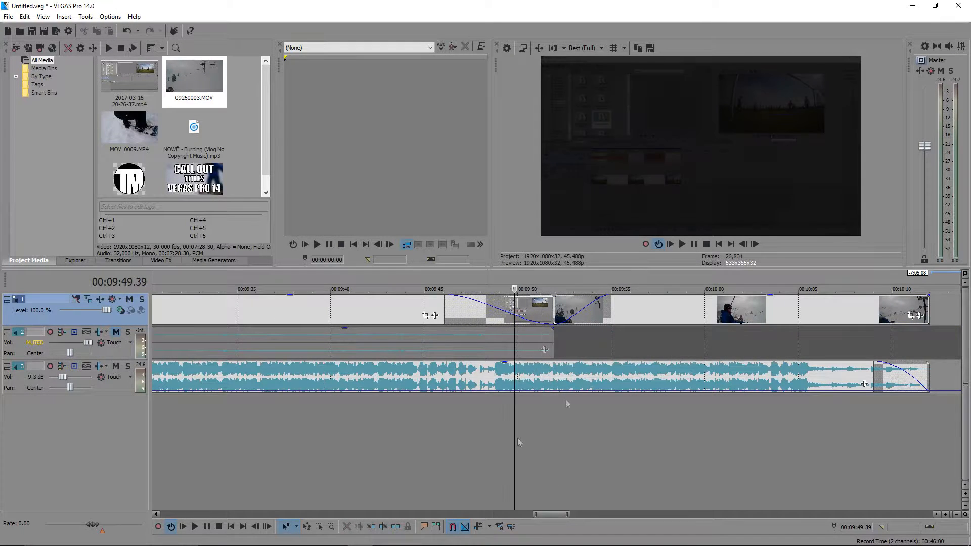
pyautogui.click(687, 247)
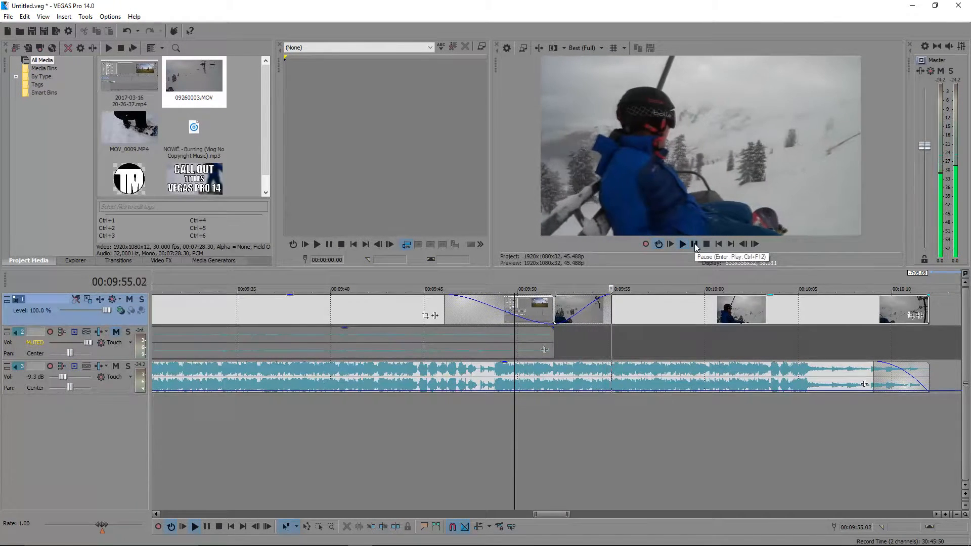
pyautogui.click(693, 244)
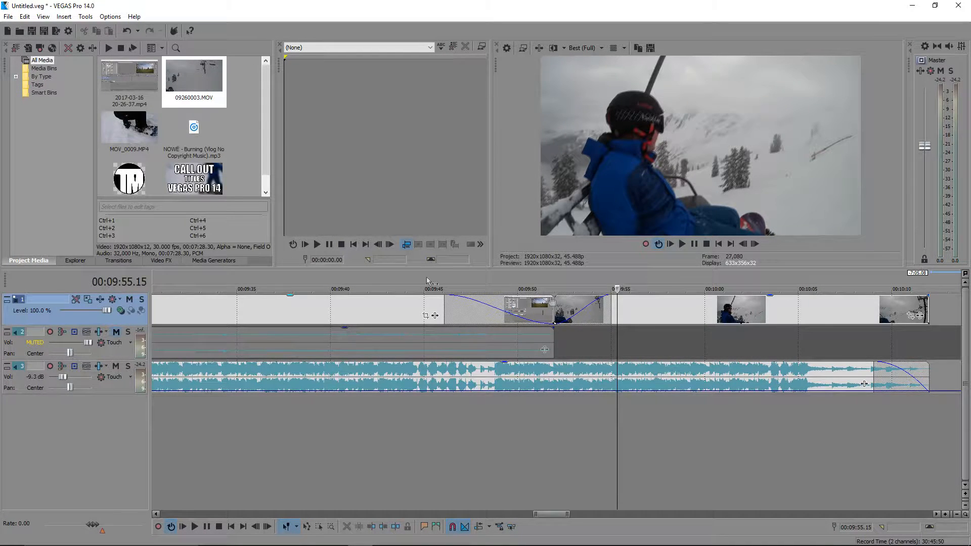
# - Apply the default Gaussian Blur video effect to the ski clip
pyautogui.click(163, 259)
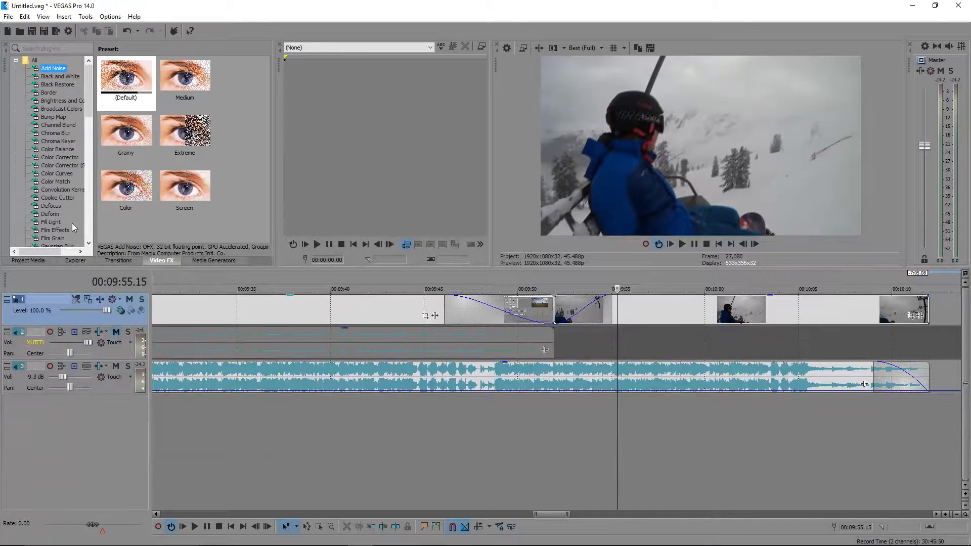
pyautogui.scroll(-4, 69, 134)
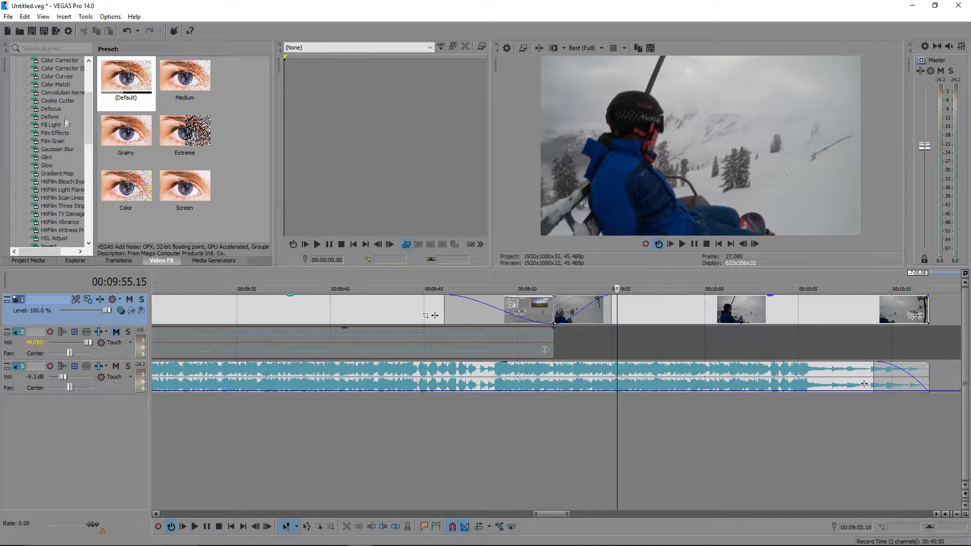
pyautogui.click(58, 150)
pyautogui.moveTo(128, 77); pyautogui.dragTo(653, 306)
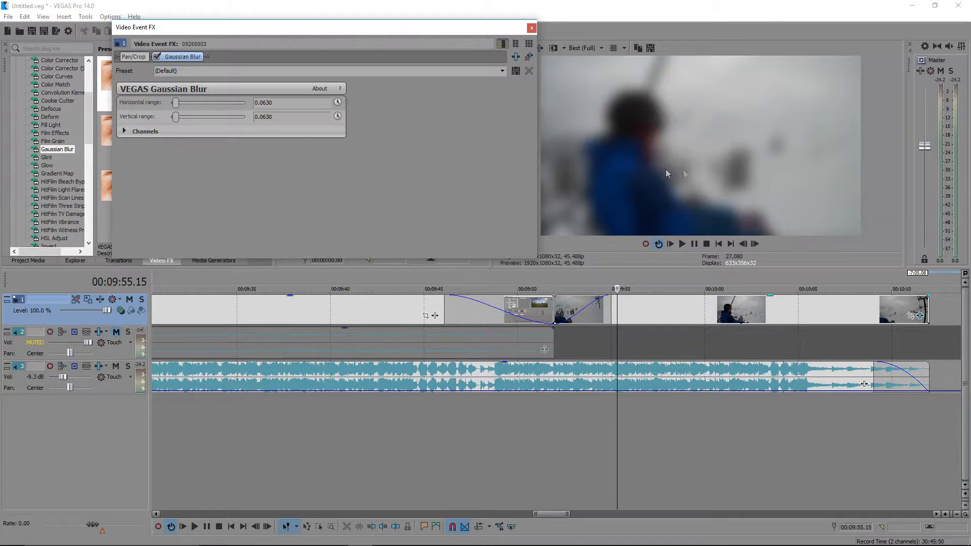
# - Set the Gaussian Blur's horizontal and vertical range to 0.0500 and close the effect settings
pyautogui.moveTo(176, 103)
pyautogui.mouseDown()
pyautogui.moveTo(253, 118)
pyautogui.moveTo(182, 104)
pyautogui.mouseUp()
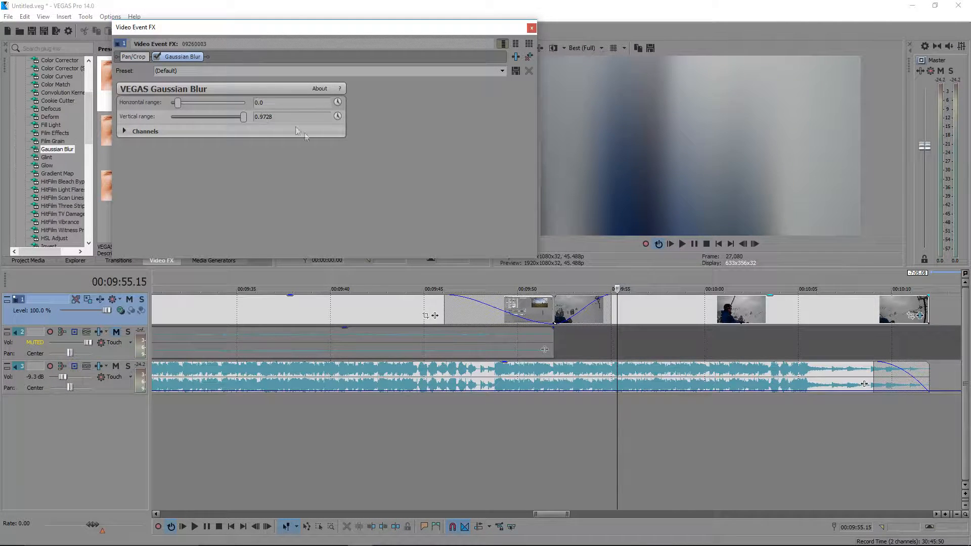
pyautogui.click(279, 117)
pyautogui.press('Return')
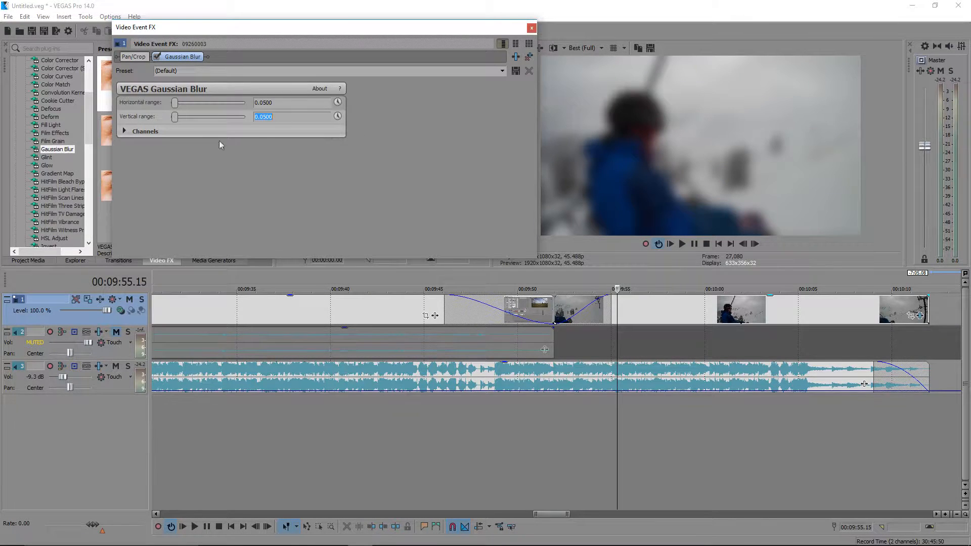
pyautogui.click(530, 28)
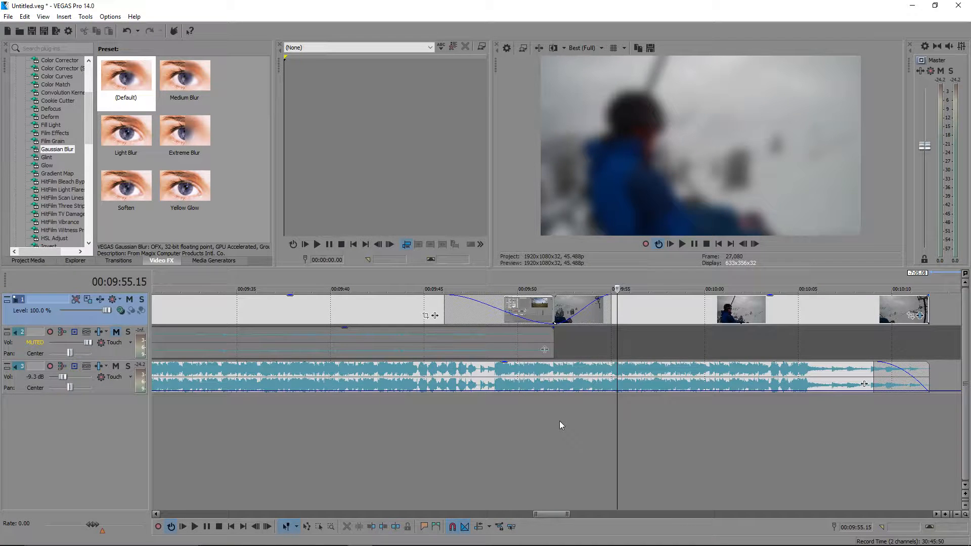
# - Unmute the tutorial audio track and examine the raised music volume envelope over the short clip ending at 07:02.05
pyautogui.scroll(-5, 420, 404)
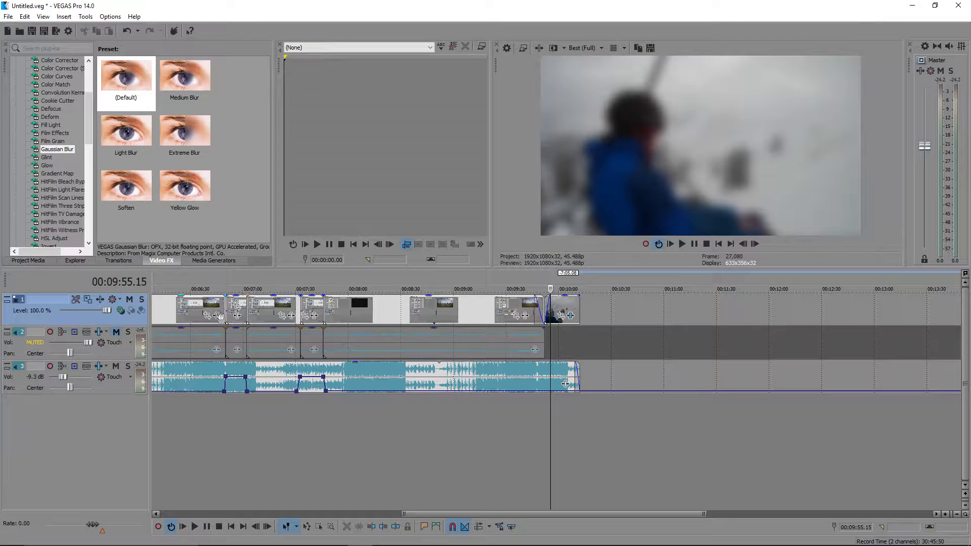
pyautogui.click(116, 331)
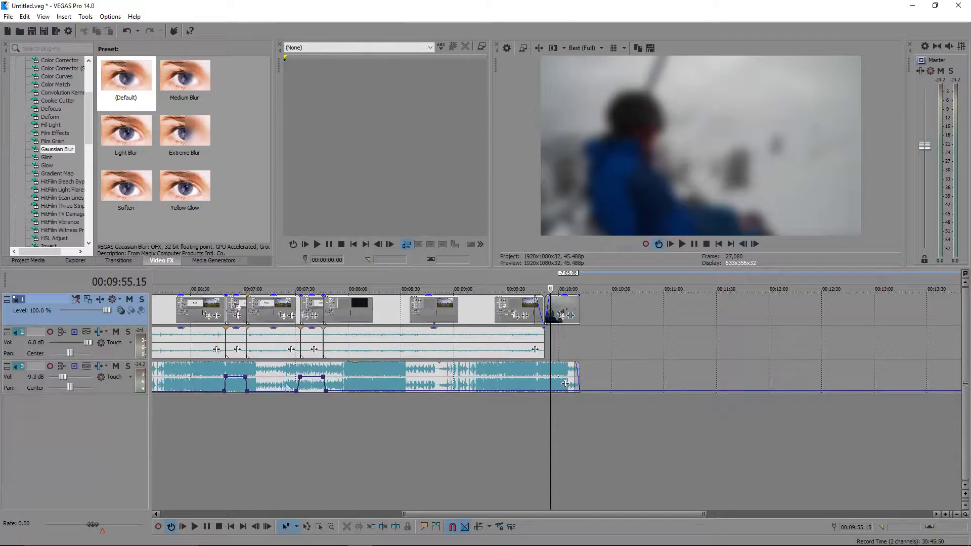
pyautogui.click(288, 417)
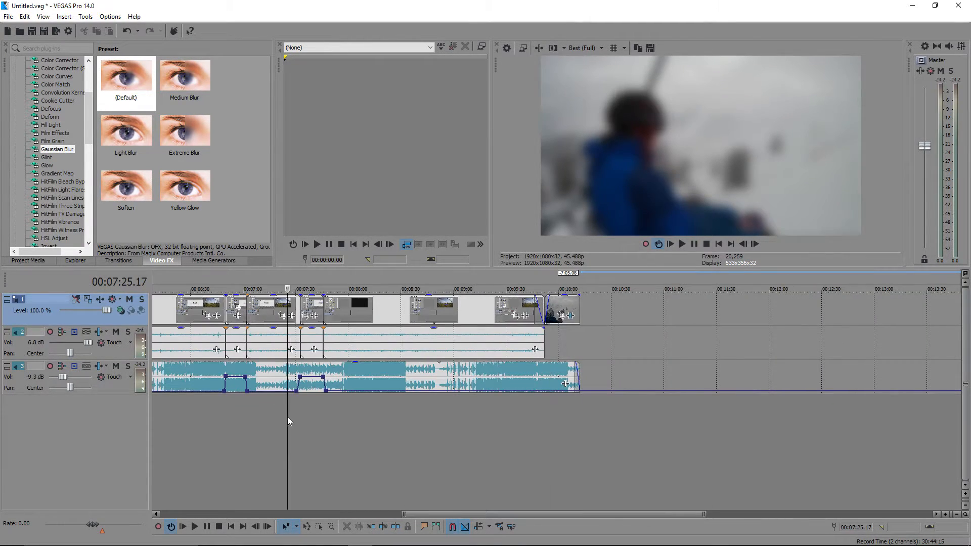
pyautogui.scroll(5, 326, 424)
pyautogui.scroll(-3, 339, 425)
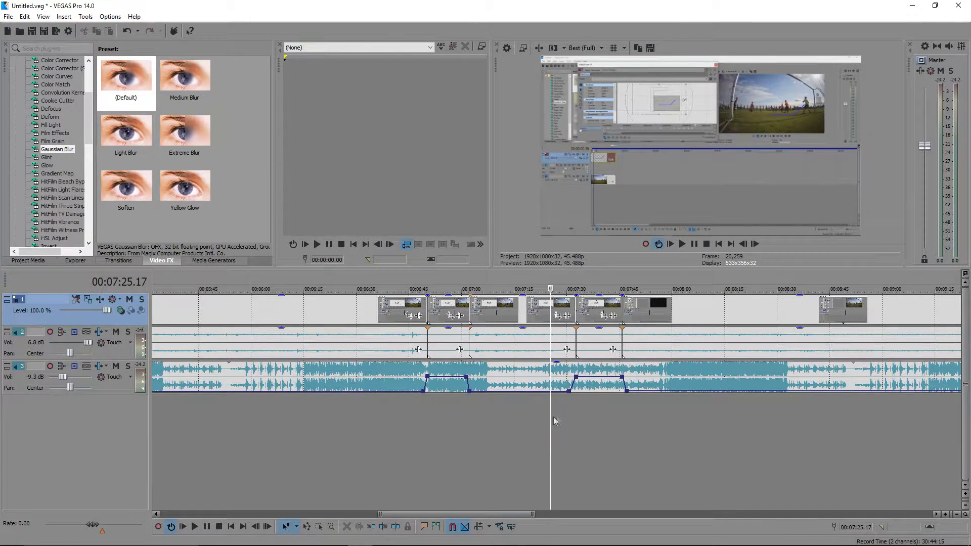
pyautogui.click(463, 417)
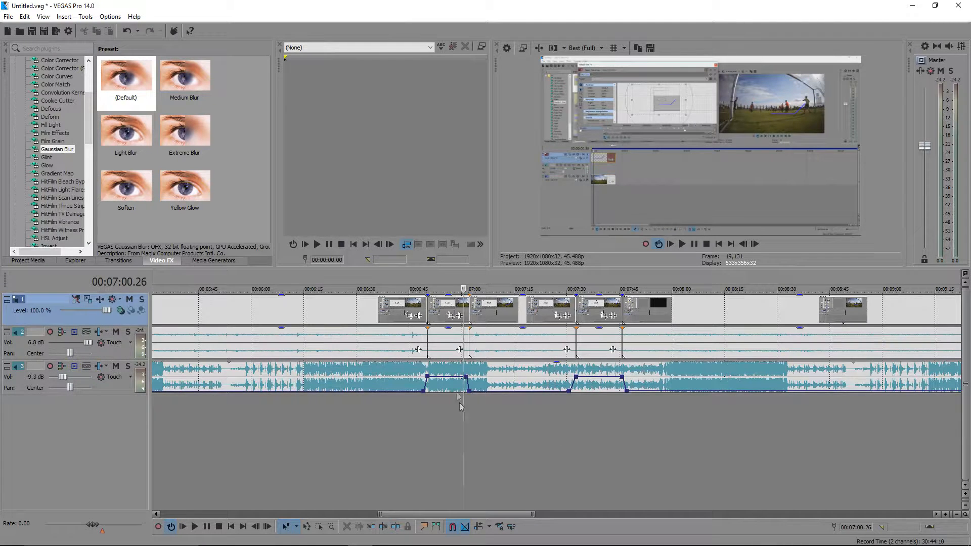
pyautogui.doubleClick(448, 344)
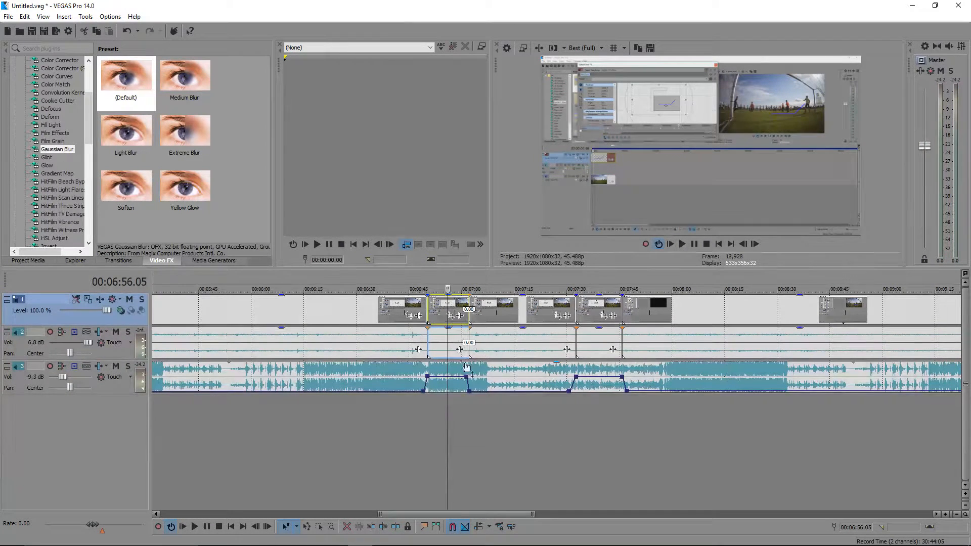
pyautogui.click(469, 410)
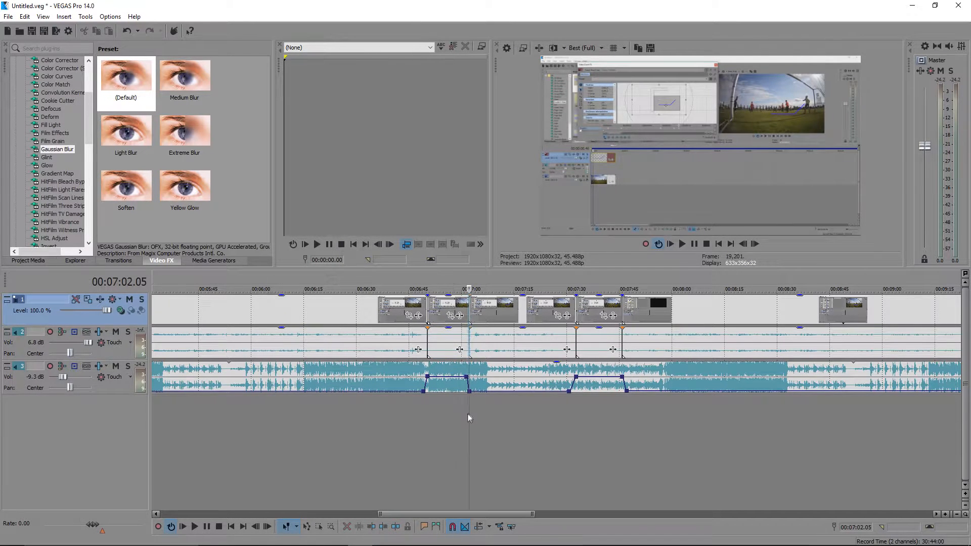
# - Play the short section from 06:59.39 to about 07:04 to hear the raised music volume drop back down
pyautogui.click(461, 422)
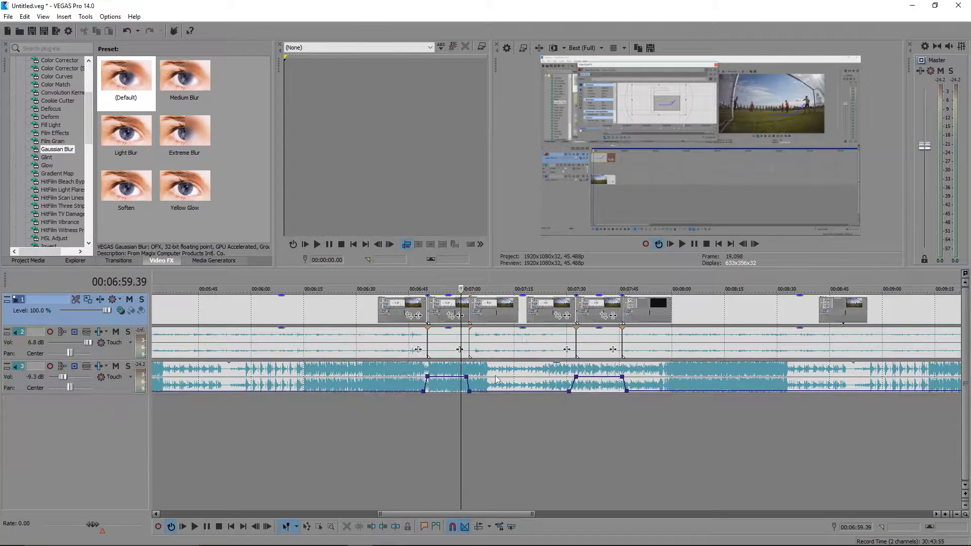
pyautogui.click(682, 245)
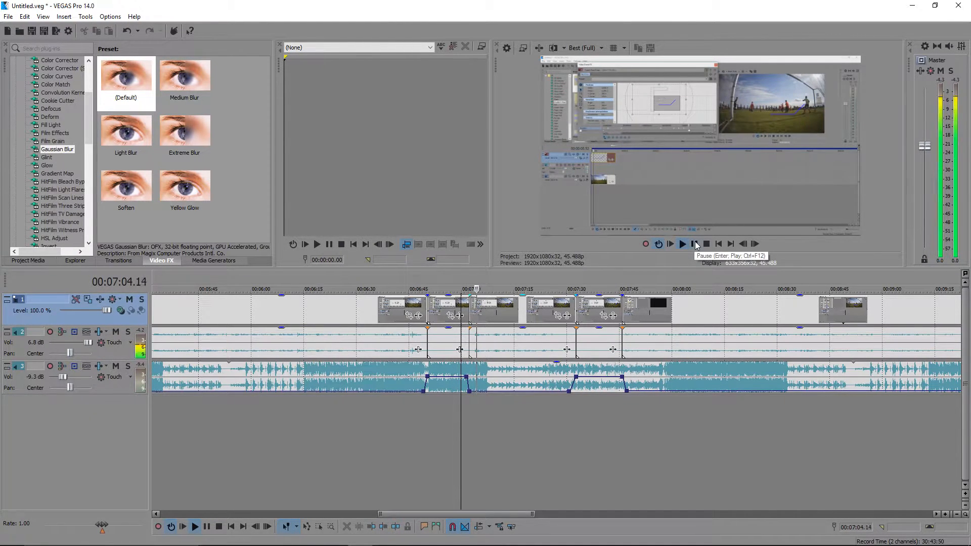
pyautogui.click(694, 244)
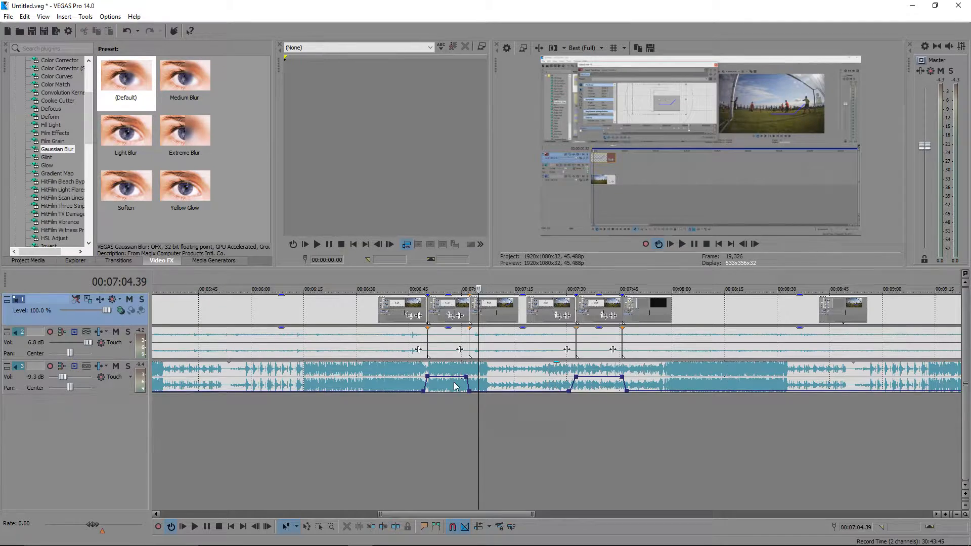
# - Play the end of the tutorial footage up to the start of the ski clip, stopping at about 09:51, to check the music level
pyautogui.moveTo(513, 514); pyautogui.dragTo(597, 514)
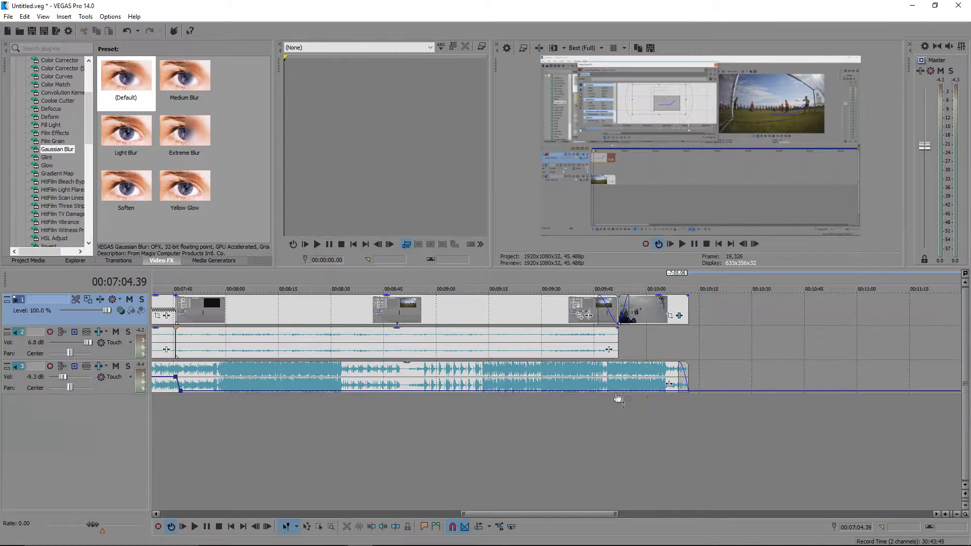
pyautogui.click(611, 417)
pyautogui.click(609, 425)
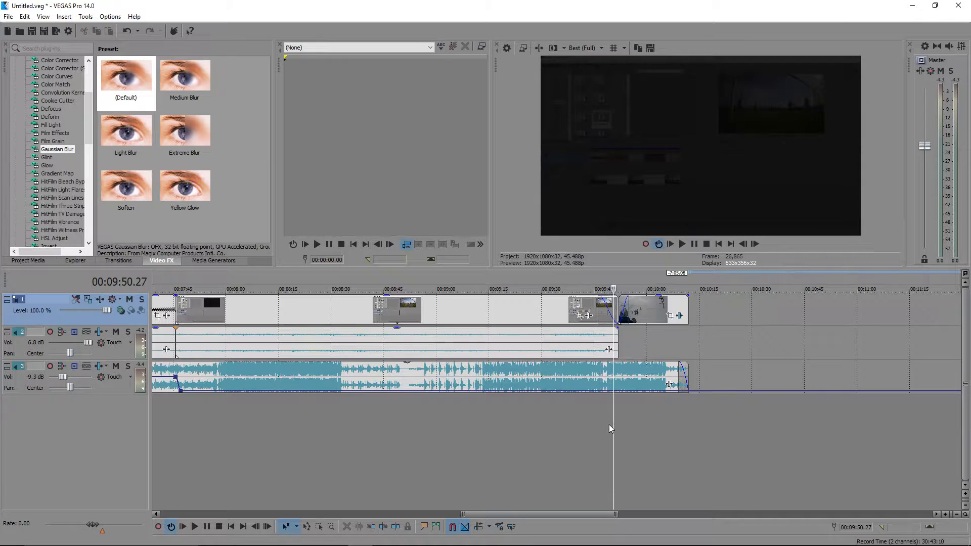
pyautogui.click(609, 423)
pyautogui.click(606, 424)
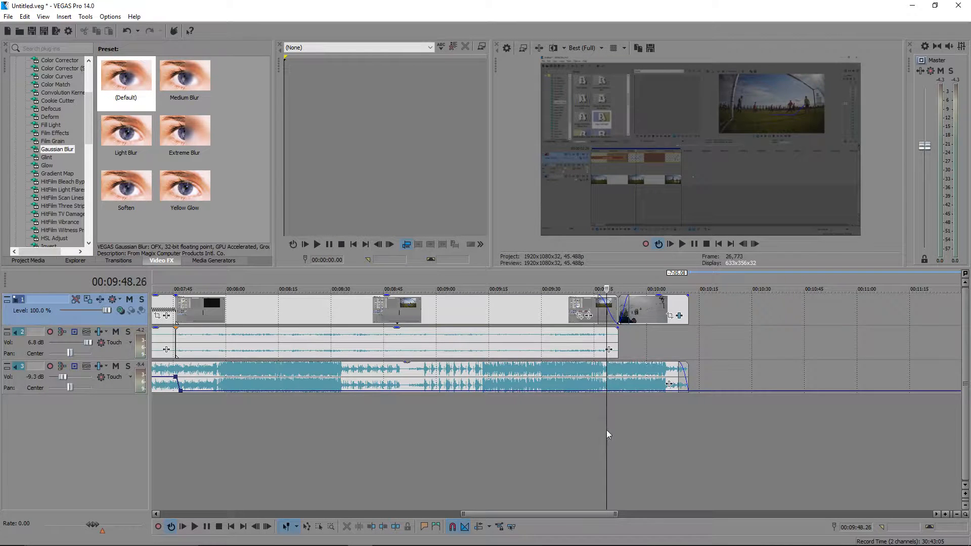
pyautogui.click(606, 429)
pyautogui.click(686, 245)
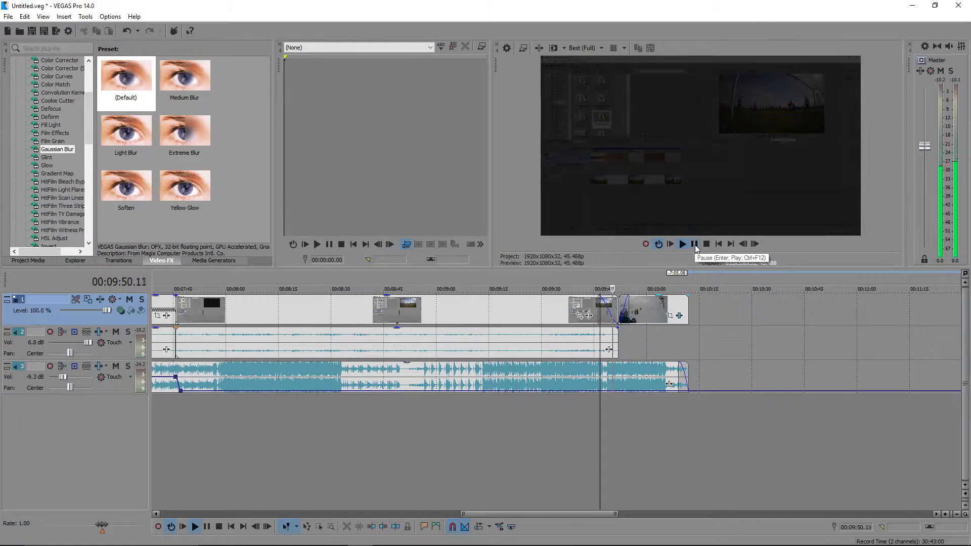
pyautogui.click(694, 245)
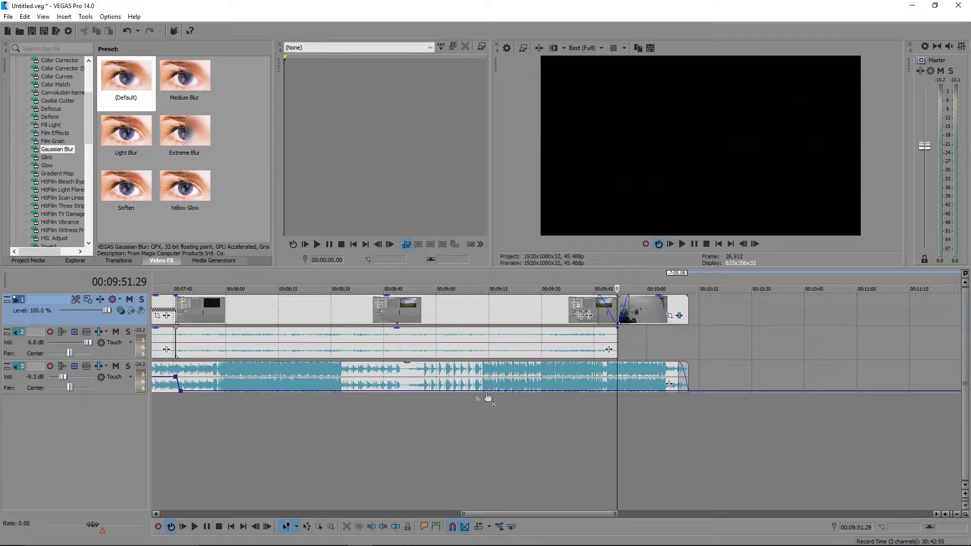
# - Add two volume envelope points to the music track around 09:52 and raise the second one to the level of the earlier loud sections
pyautogui.click(543, 384)
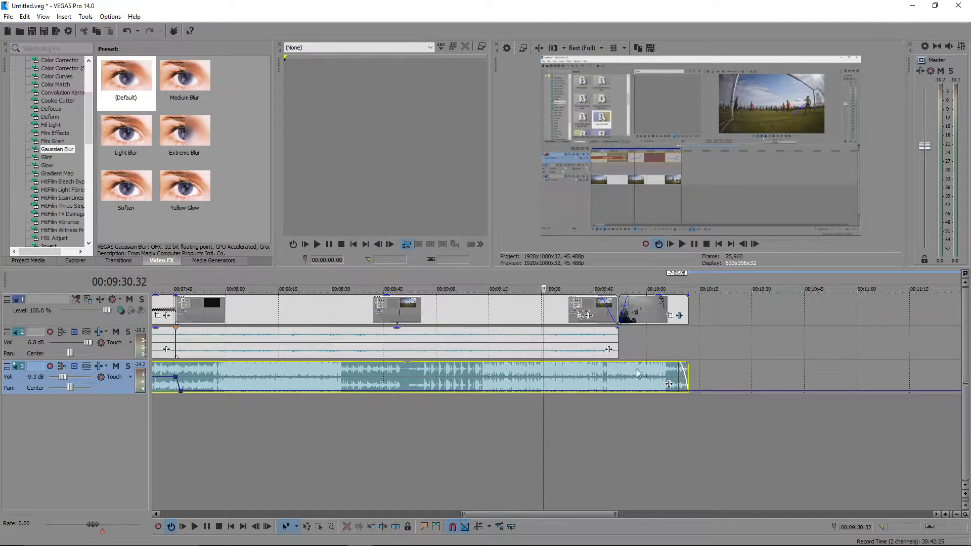
pyautogui.press('v')
pyautogui.doubleClick(622, 391)
pyautogui.rightClick(614, 396)
pyautogui.click(617, 398)
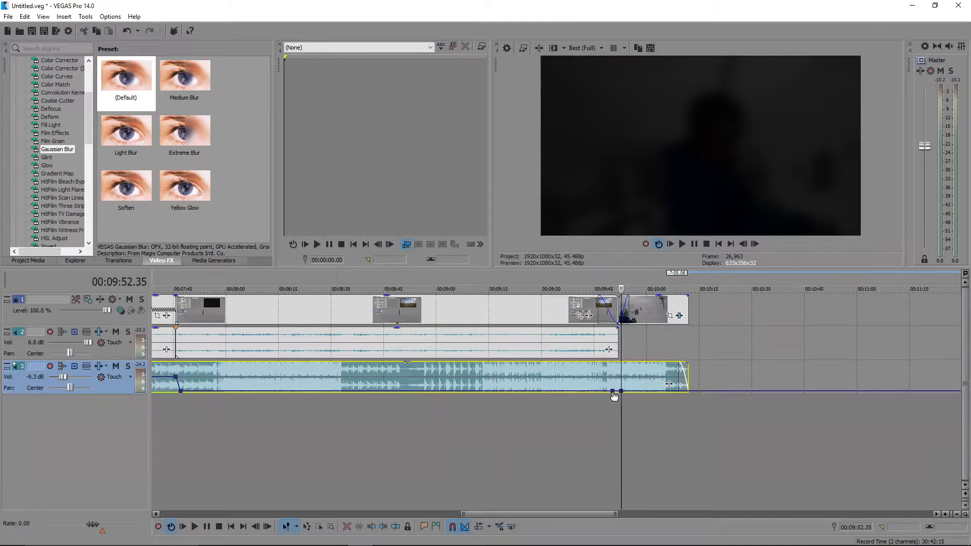
pyautogui.moveTo(621, 392); pyautogui.dragTo(622, 380)
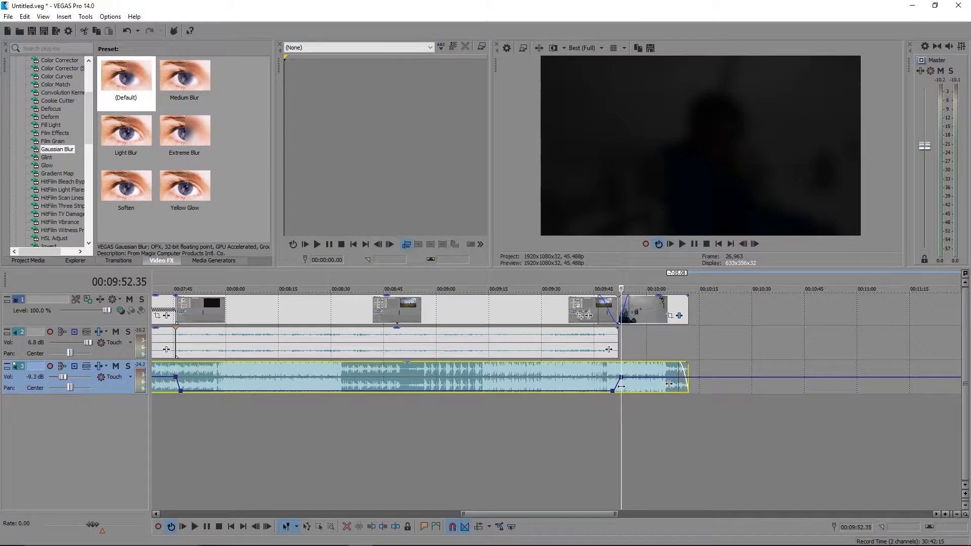
pyautogui.moveTo(624, 381); pyautogui.dragTo(623, 379)
# - Shift both music volume envelope points slightly earlier so the volume rise finishes at the start of the ski clip
pyautogui.scroll(5, 596, 396)
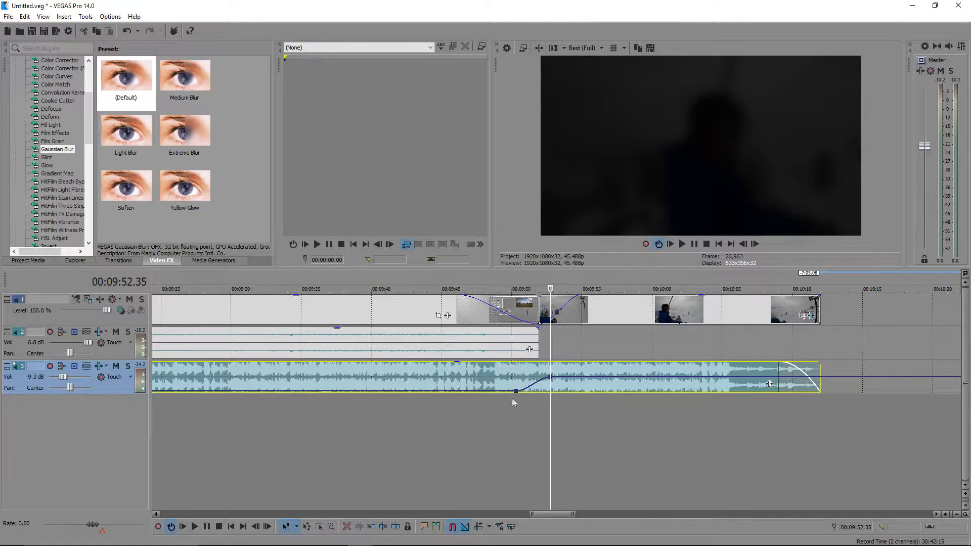
pyautogui.moveTo(516, 391); pyautogui.dragTo(495, 390)
pyautogui.moveTo(550, 377); pyautogui.dragTo(543, 378)
pyautogui.moveTo(495, 393)
pyautogui.scroll(-3, 519, 441)
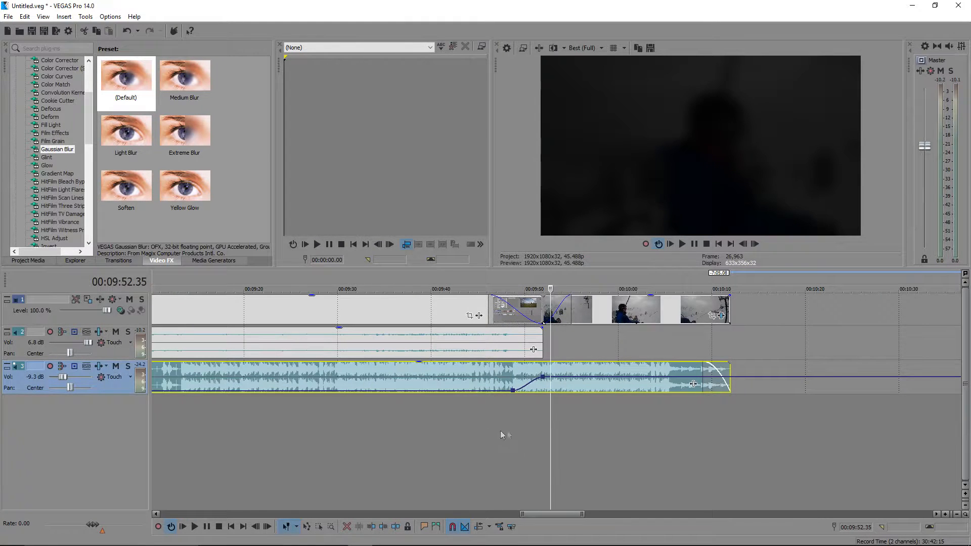
# - Play the transition into the blurred ski clip from 09:47.40 and again from 09:46.42 to check the music volume rise
pyautogui.click(518, 429)
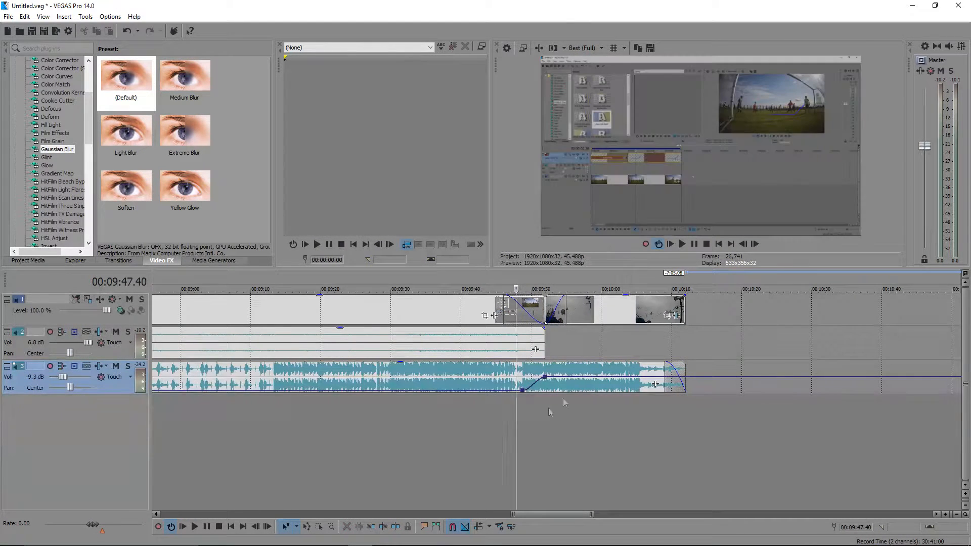
pyautogui.click(681, 244)
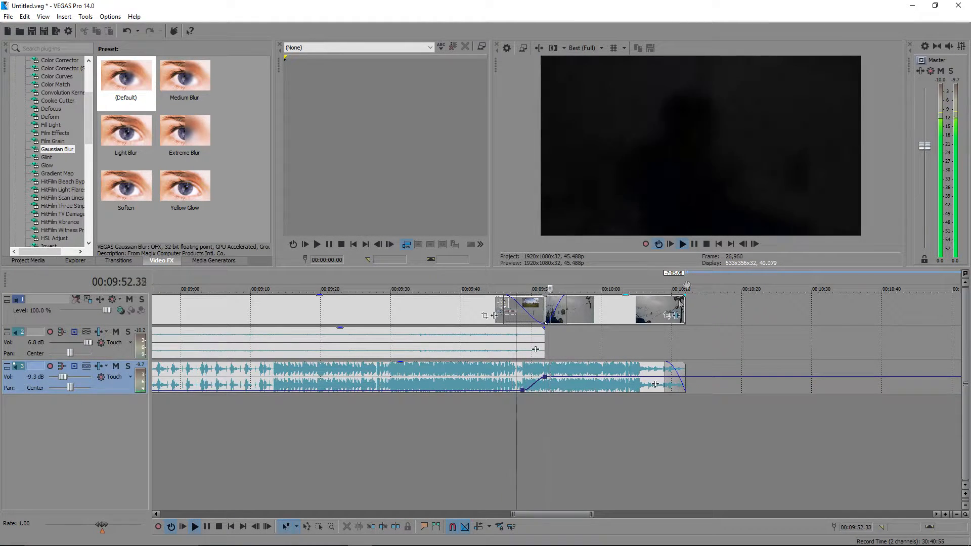
pyautogui.press('Return')
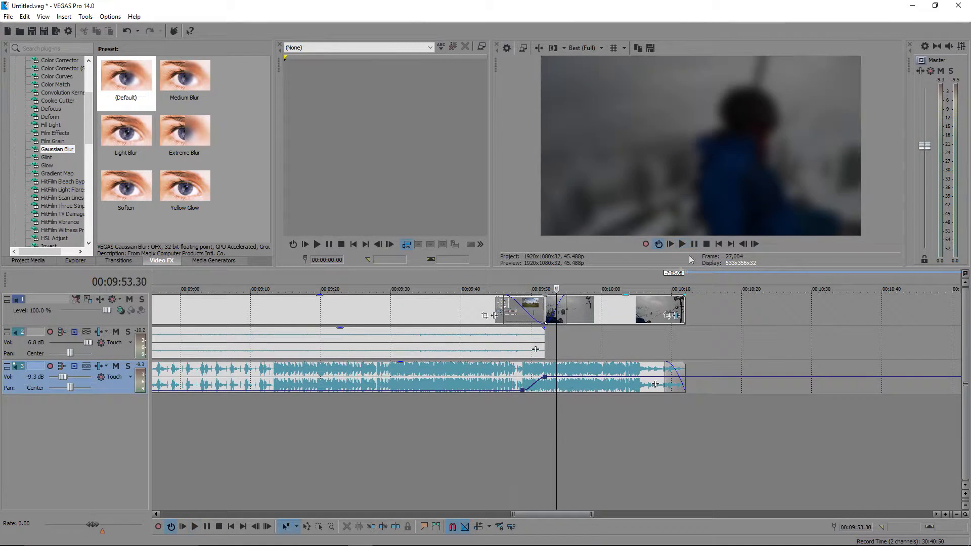
pyautogui.click(509, 407)
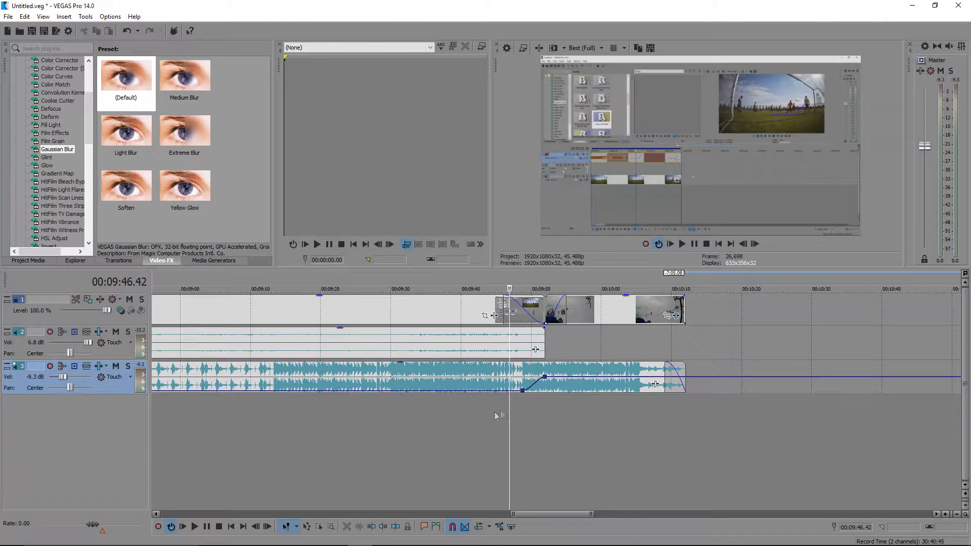
pyautogui.click(683, 244)
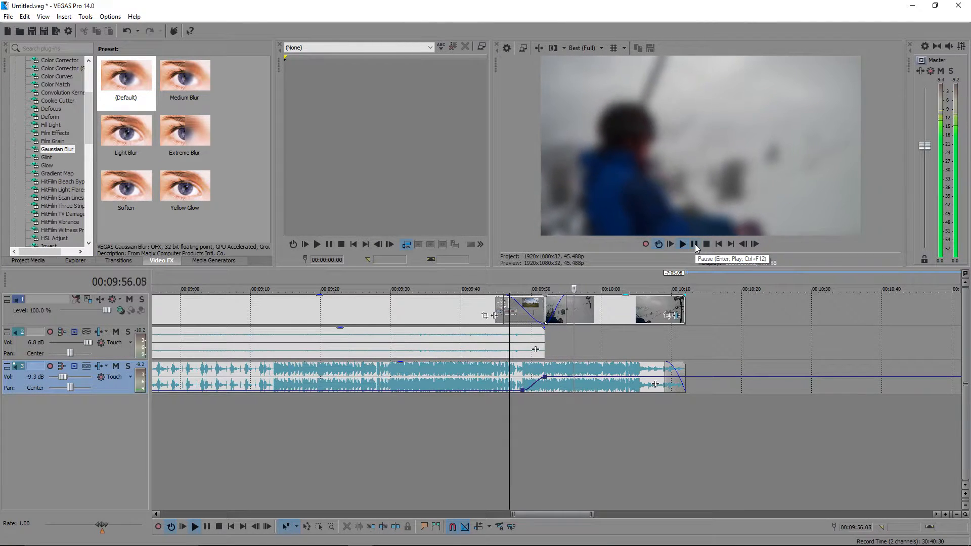
pyautogui.click(695, 245)
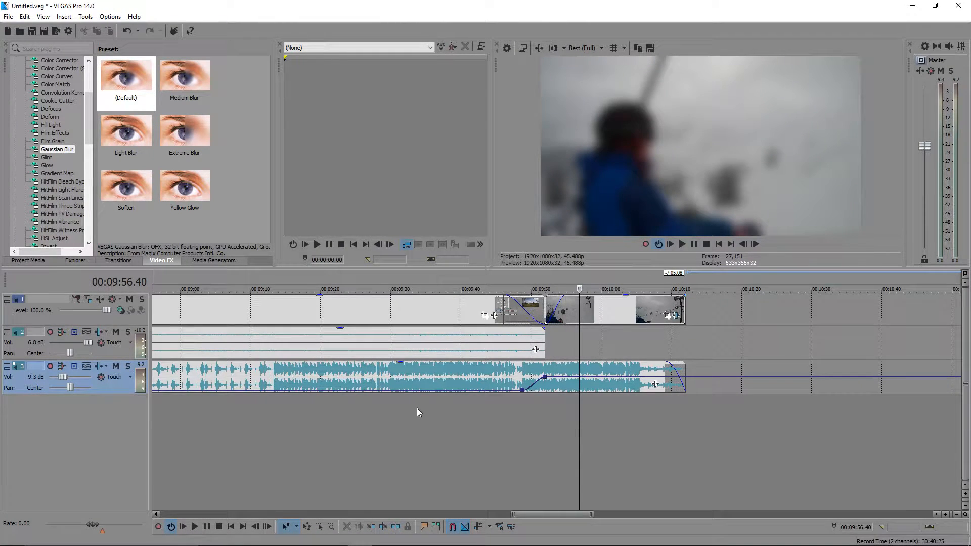
# - Switch to YouTube in the browser and open the end screen editor for the video "Basic Call Out Titles In Vegas Pro 14 | Tech Mouse"
pyautogui.click(285, 535)
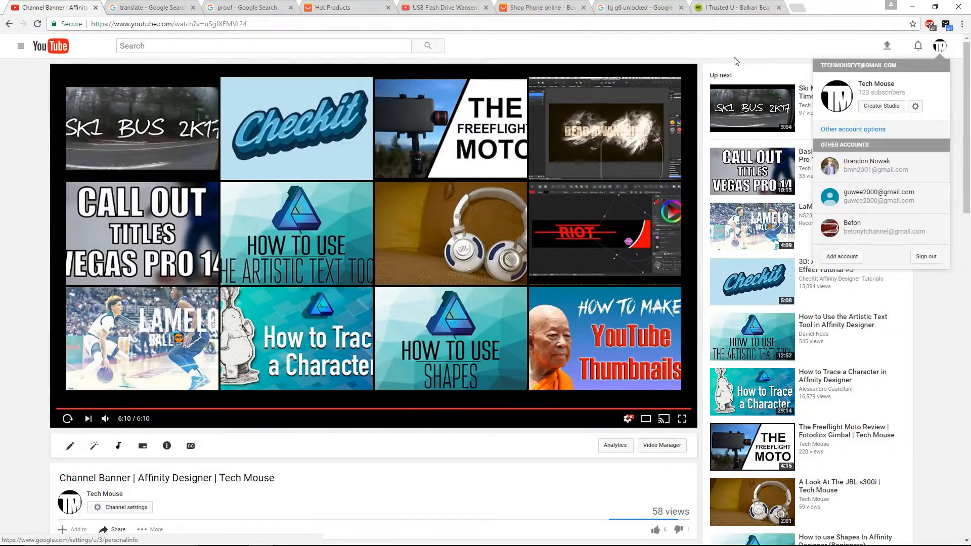
pyautogui.click(890, 108)
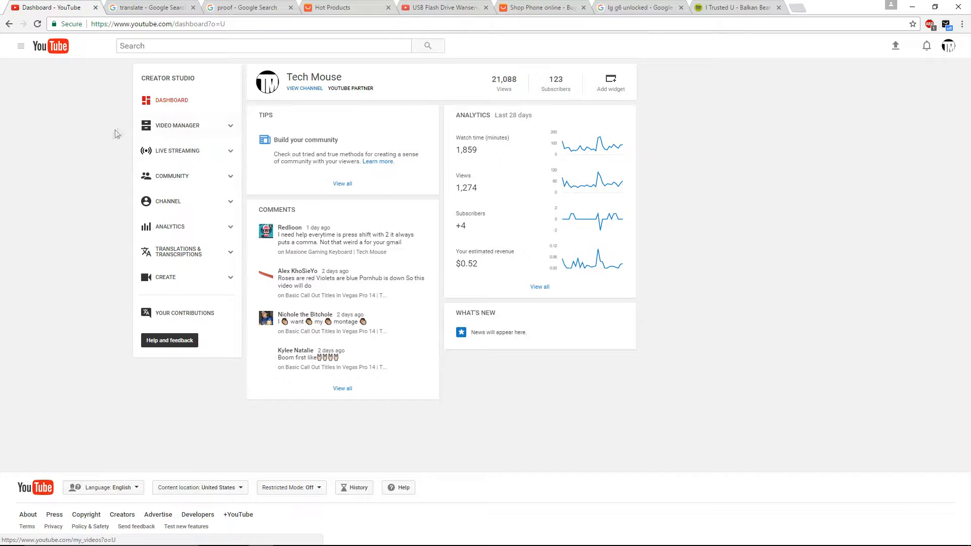
pyautogui.click(194, 132)
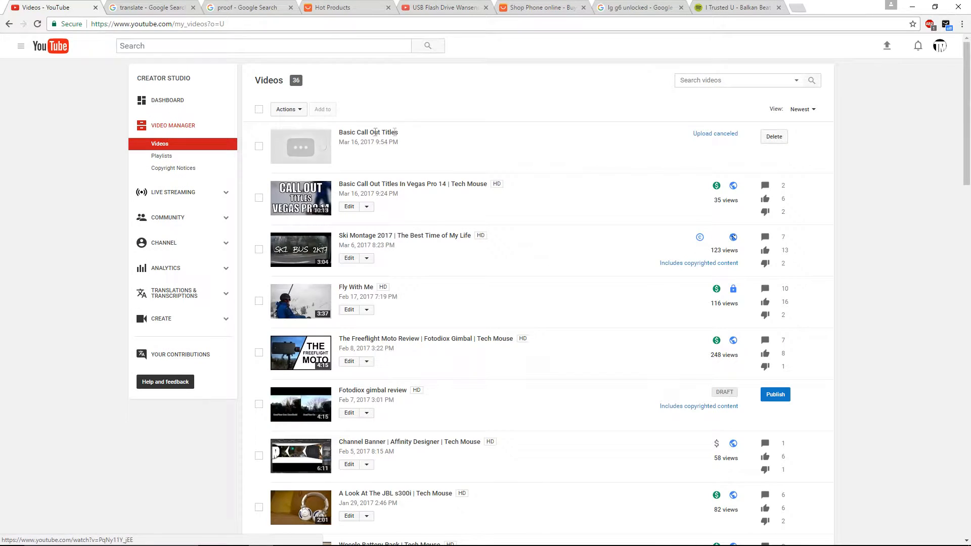
pyautogui.click(410, 190)
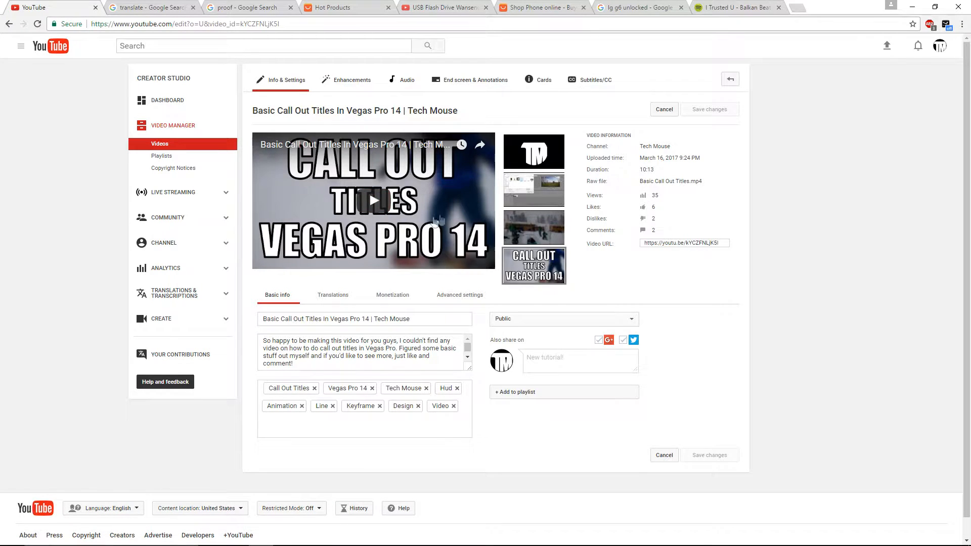
pyautogui.click(457, 85)
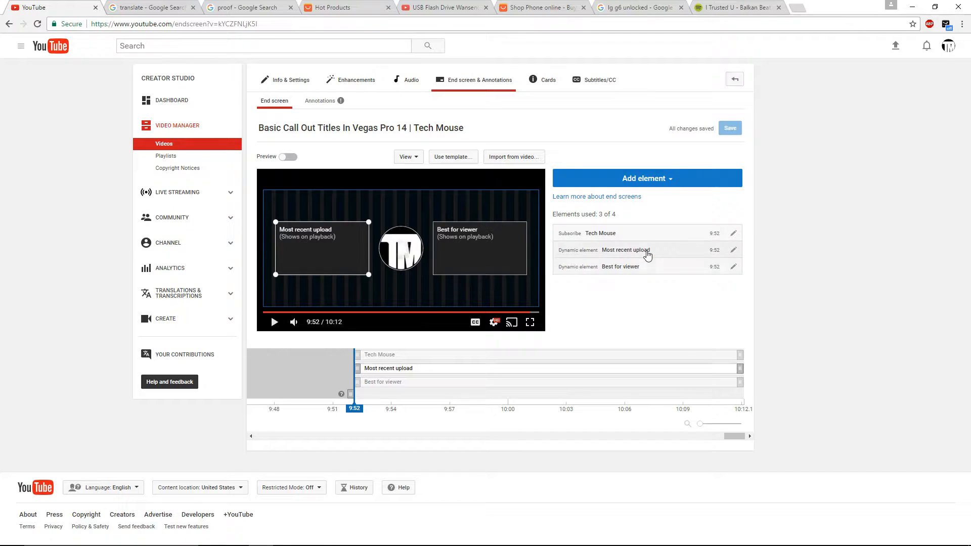
# - Delete the Best for viewer, Most recent upload and Subscribe elements from the video's end screen
pyautogui.rightClick(649, 268)
pyautogui.press('Escape')
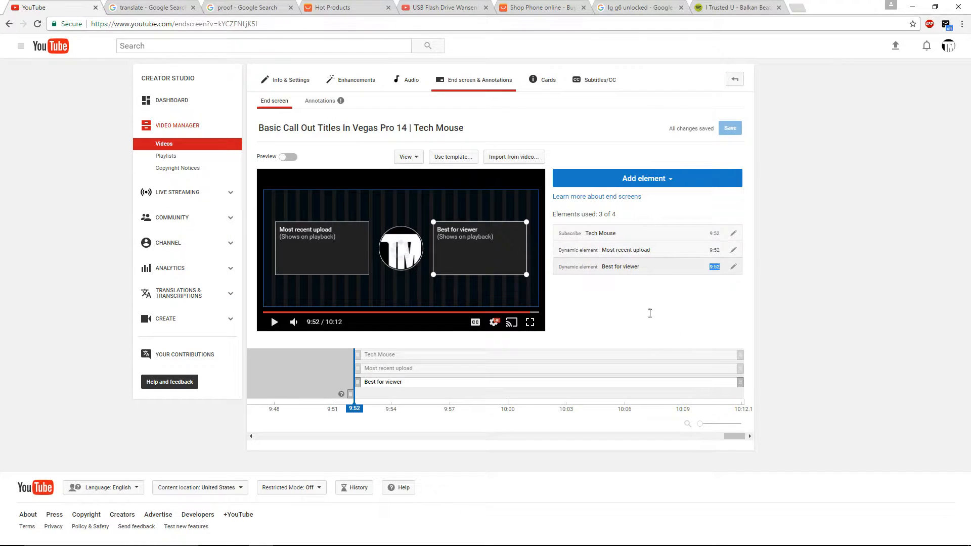
pyautogui.click(733, 268)
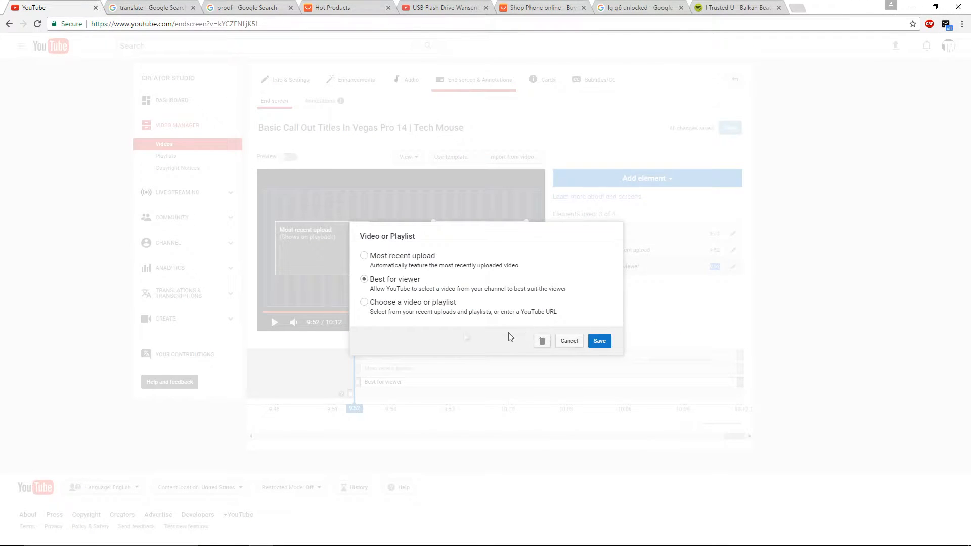
pyautogui.click(542, 341)
pyautogui.click(732, 250)
pyautogui.click(541, 341)
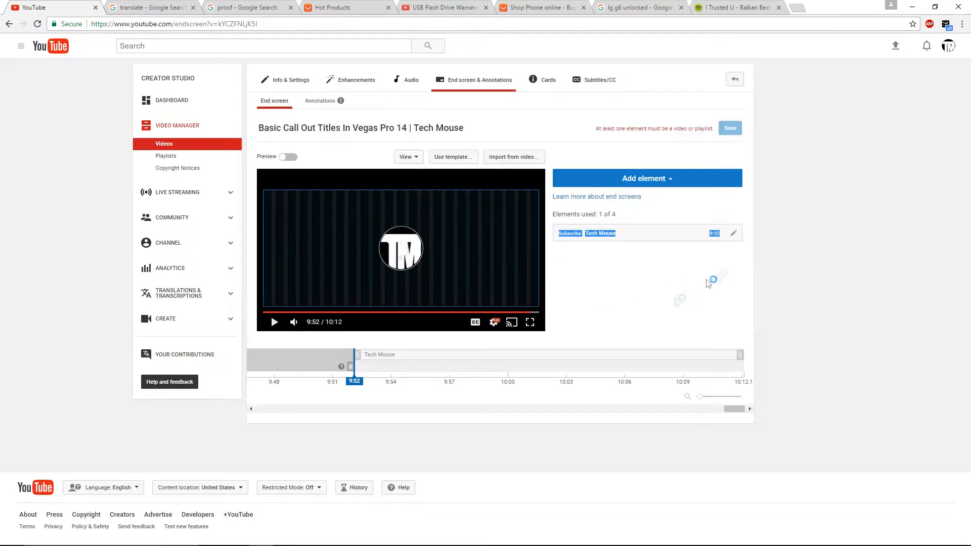
pyautogui.click(734, 233)
pyautogui.click(520, 304)
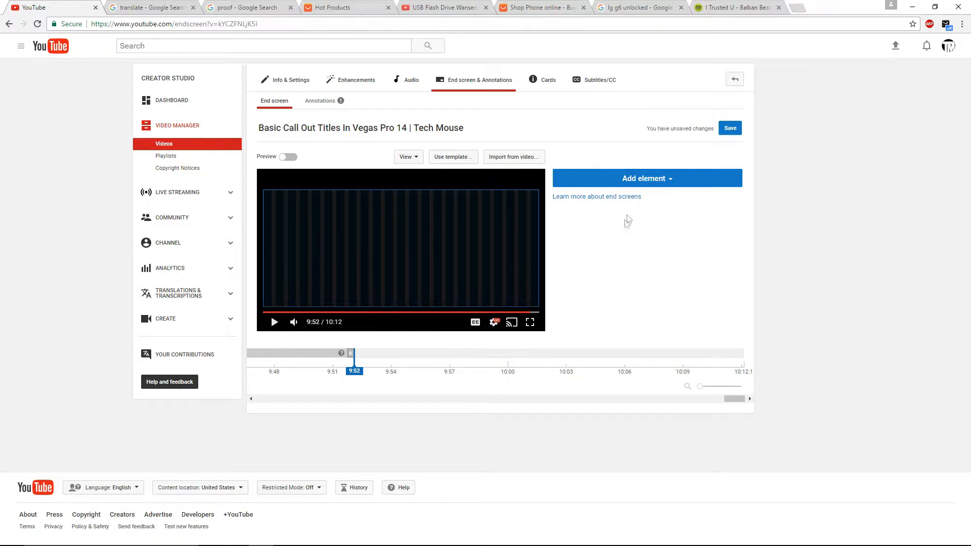
# - Add a Subscribe element for the Tech Mouse channel to the empty end screen
pyautogui.click(683, 180)
pyautogui.click(695, 175)
pyautogui.click(665, 181)
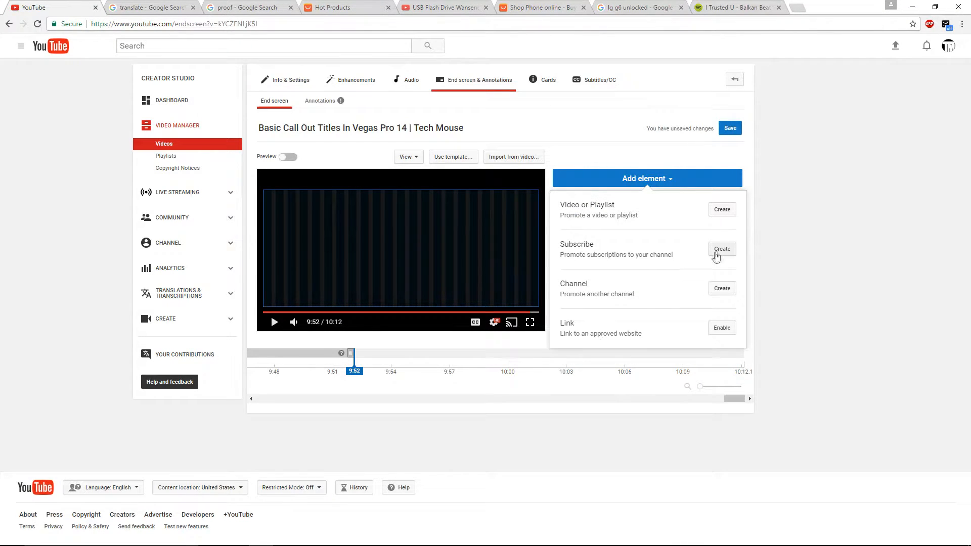
pyautogui.click(718, 251)
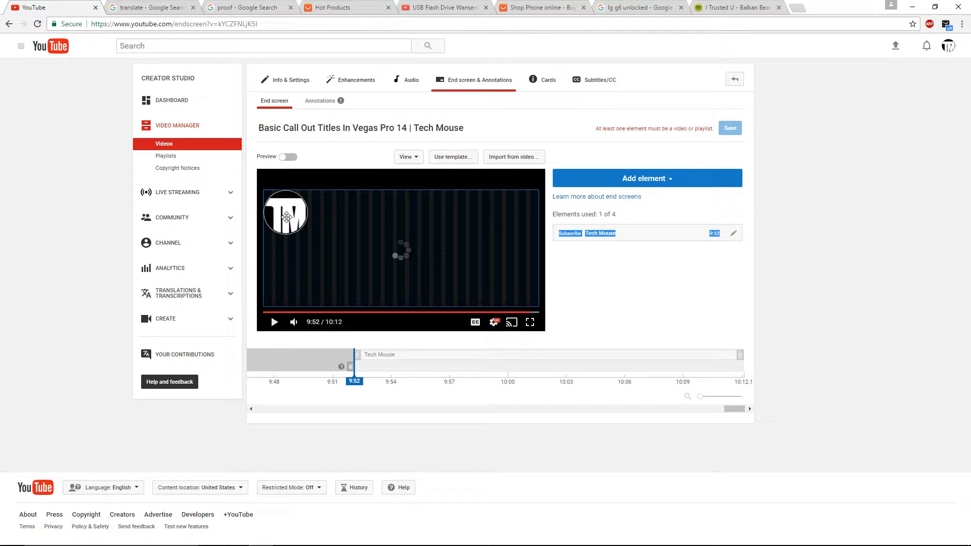
# - Add a Video or Playlist element to the end screen that features the Most recent upload
pyautogui.click(618, 183)
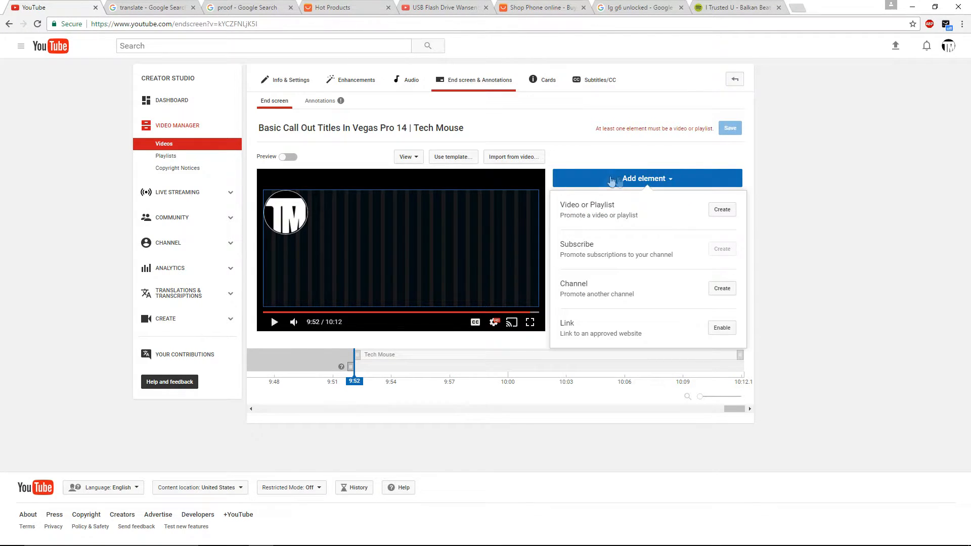
pyautogui.click(723, 211)
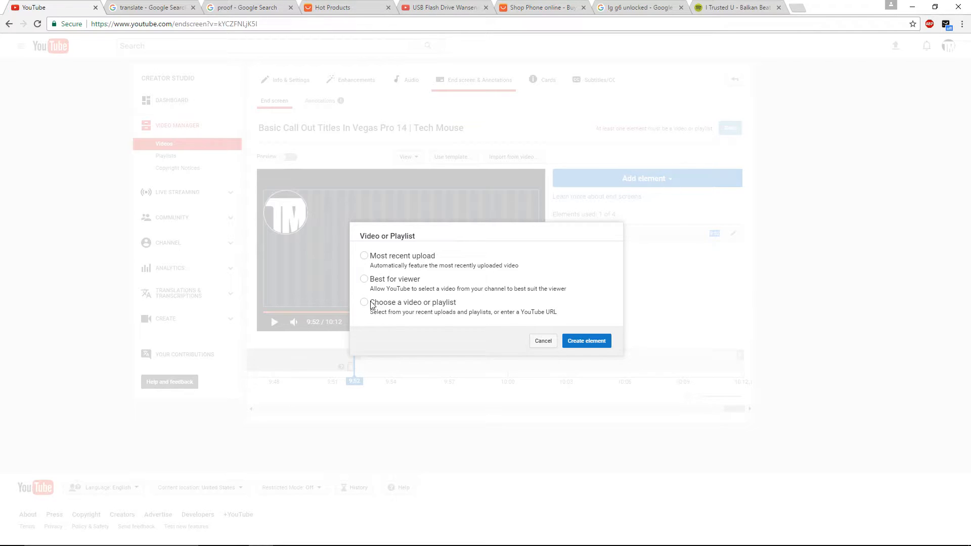
pyautogui.click(402, 255)
pyautogui.click(582, 342)
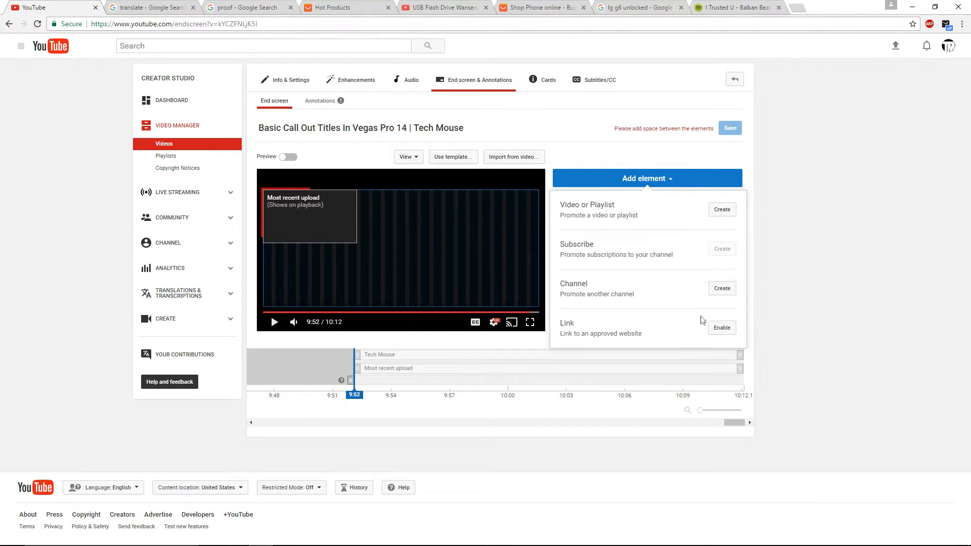
# - Create a second Video or Playlist element on the end screen with the Best for viewer option
pyautogui.click(732, 212)
pyautogui.click(395, 280)
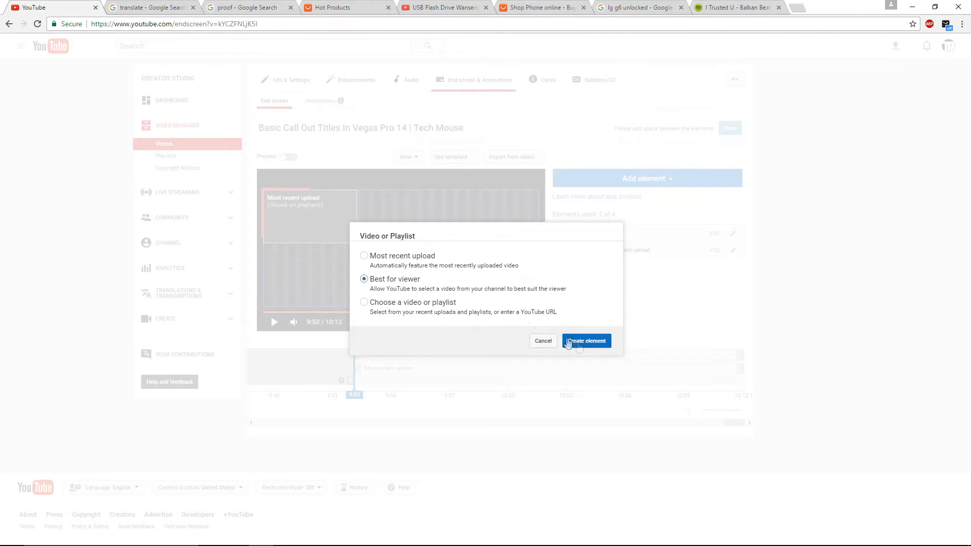
pyautogui.click(569, 341)
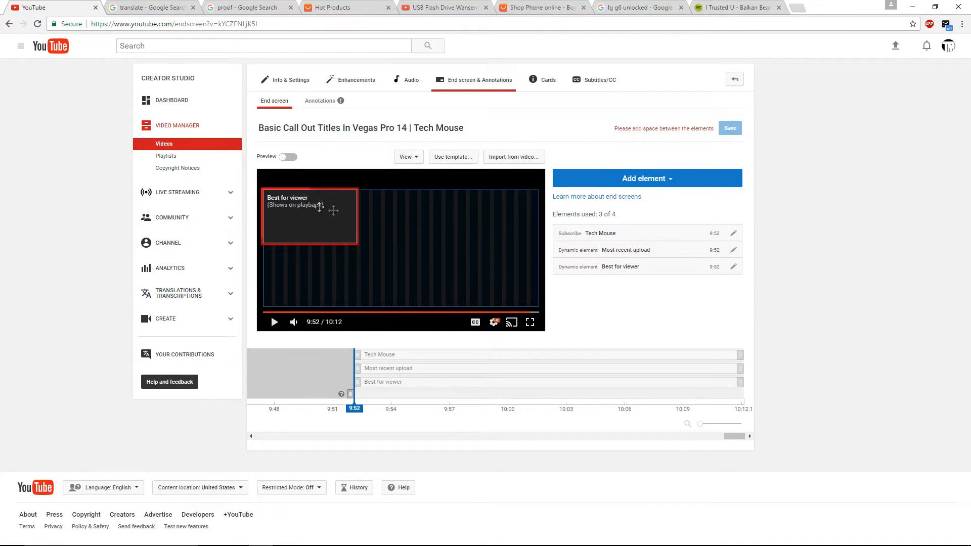
# - Arrange the end screen elements in a row without overlap: Most recent upload left, Subscribe in the centre, Best for viewer right
pyautogui.moveTo(310, 217); pyautogui.dragTo(467, 249)
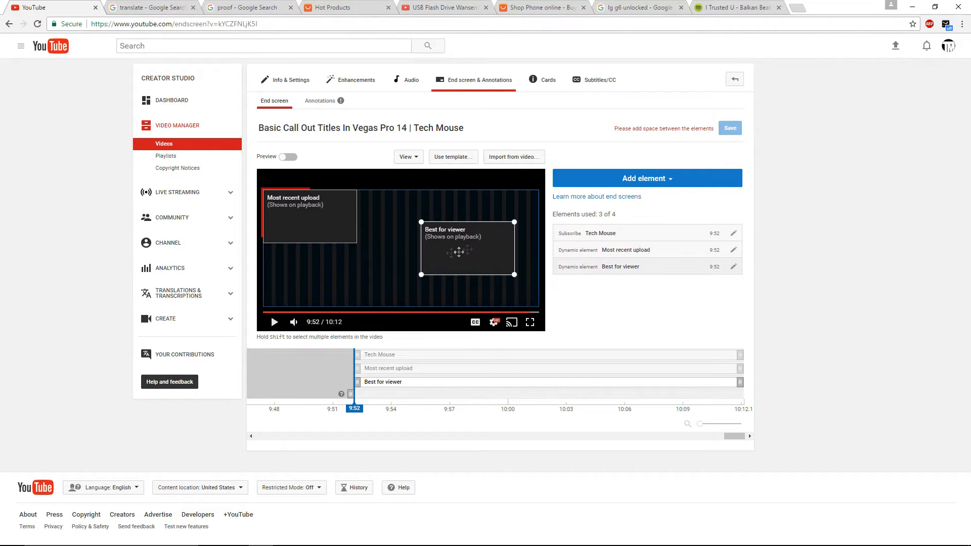
pyautogui.moveTo(294, 210); pyautogui.dragTo(310, 243)
pyautogui.click(319, 202)
pyautogui.moveTo(327, 202); pyautogui.dragTo(460, 247)
pyautogui.moveTo(311, 243); pyautogui.dragTo(311, 242)
pyautogui.moveTo(393, 245); pyautogui.dragTo(403, 253)
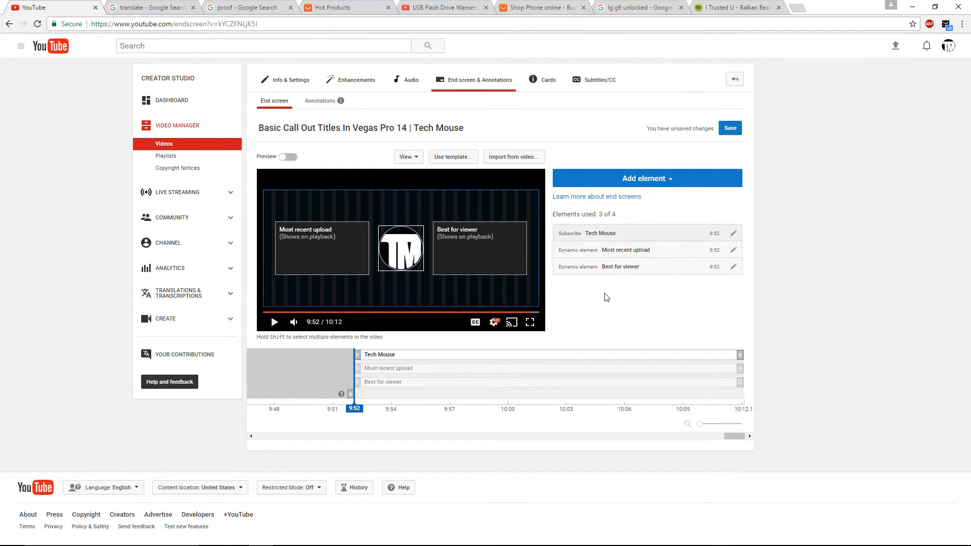
# - Play the video's ending from shortly before the end screen in Preview mode to check the elements, and turn Preview off again
pyautogui.click(522, 315)
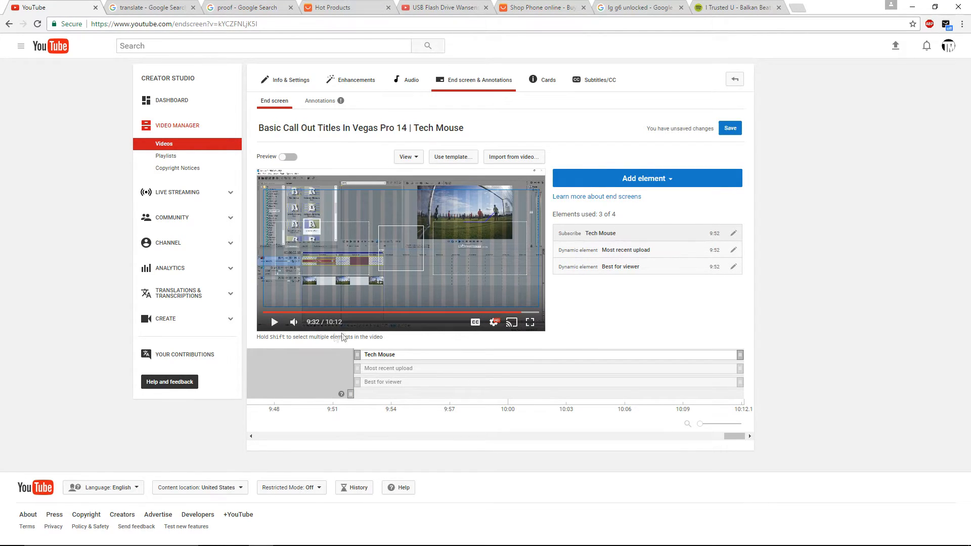
pyautogui.click(288, 158)
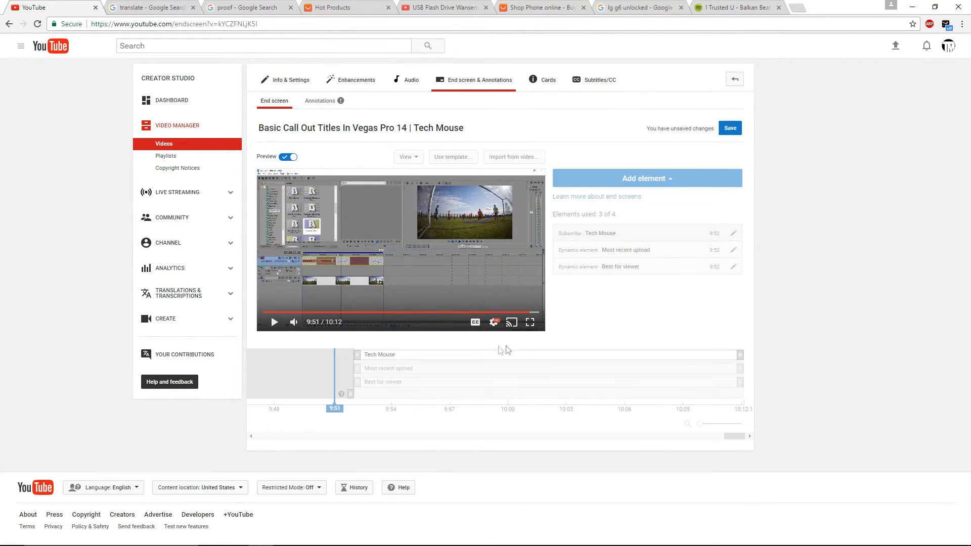
pyautogui.click(275, 327)
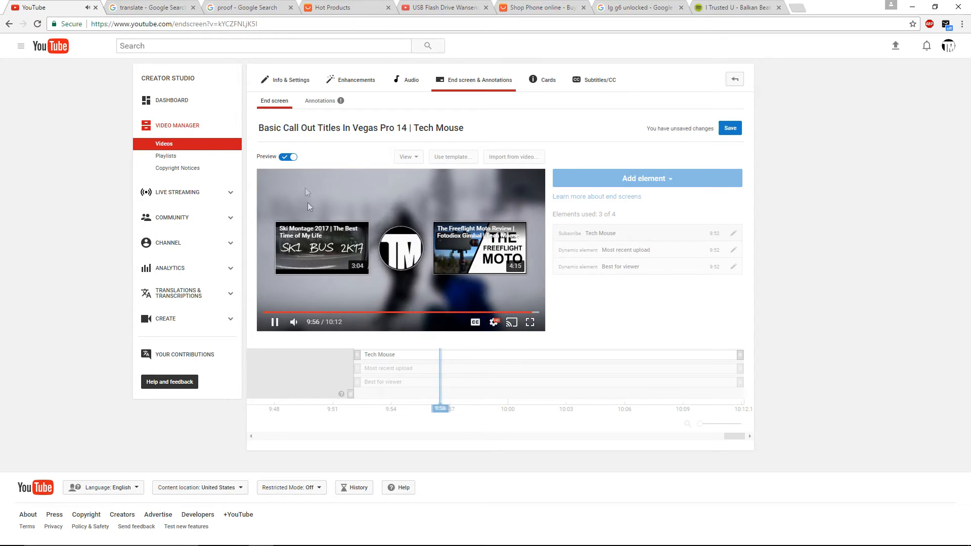
pyautogui.click(294, 158)
# - Replay the transition into the blurred end screen with Preview off and pause the video at about 9:58
pyautogui.click(515, 312)
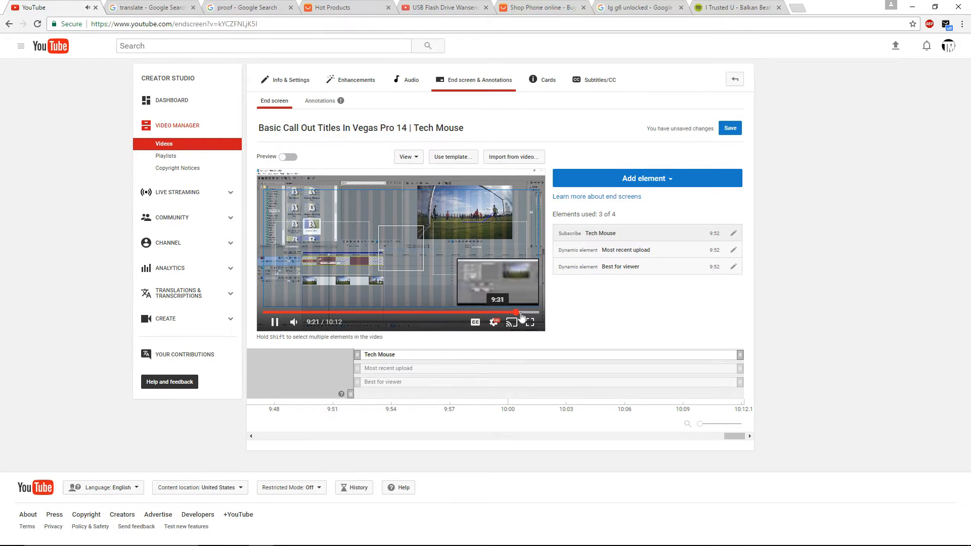
pyautogui.click(520, 312)
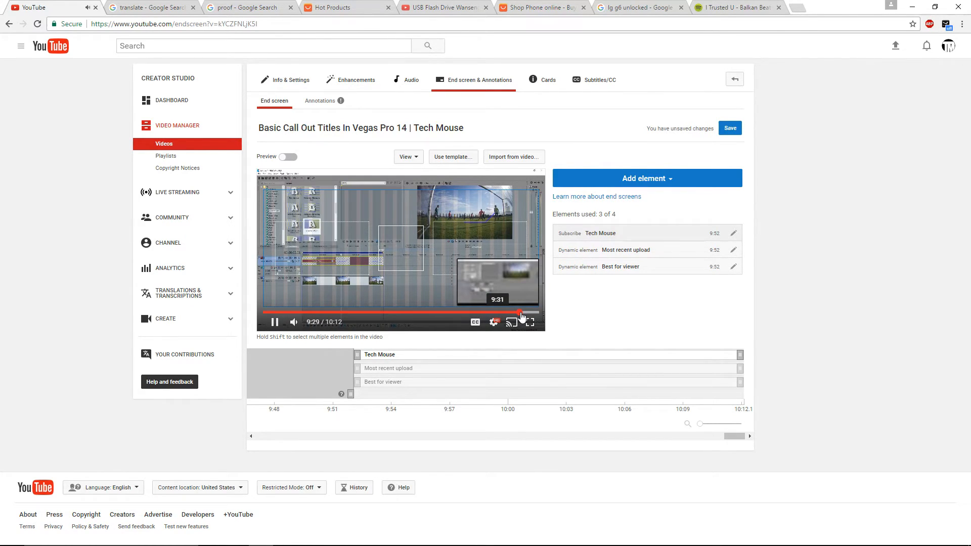
pyautogui.moveTo(524, 313); pyautogui.dragTo(529, 313)
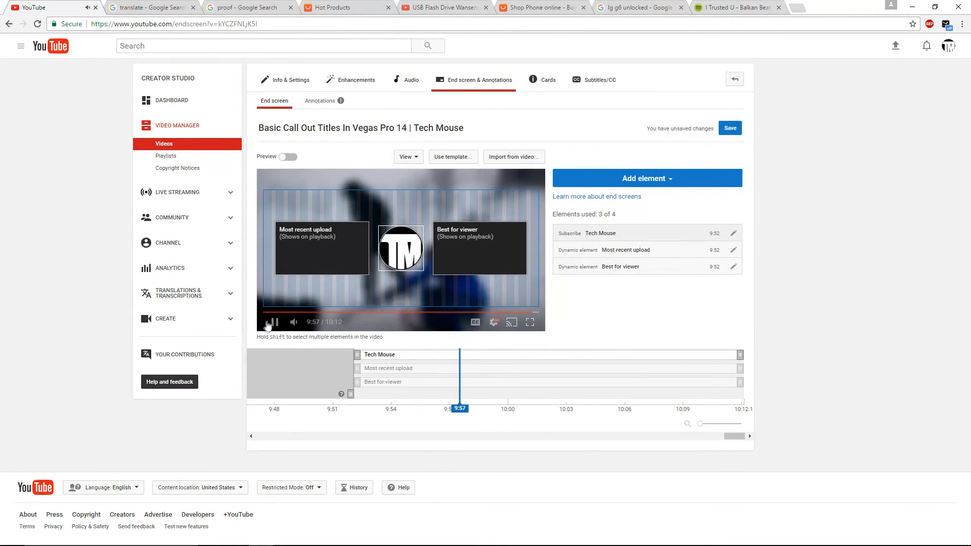
pyautogui.click(274, 323)
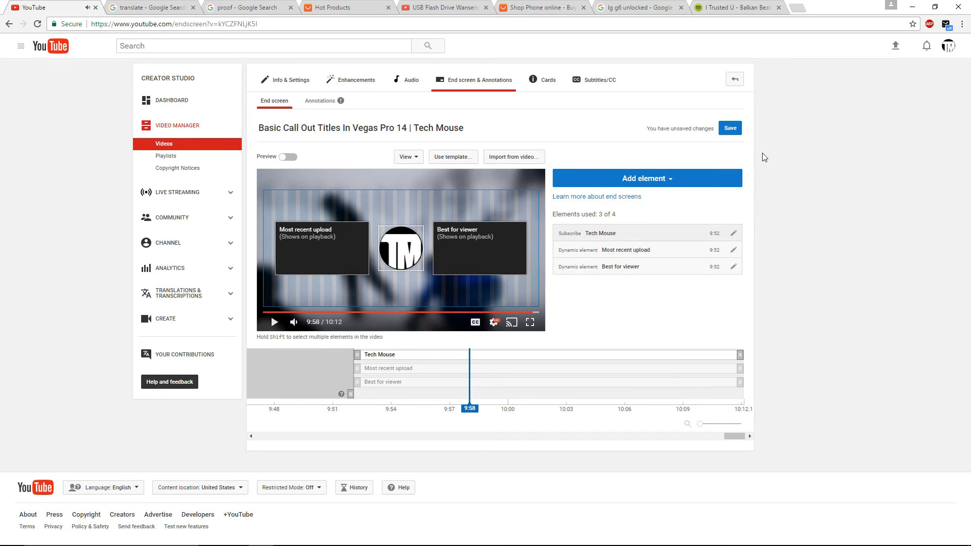